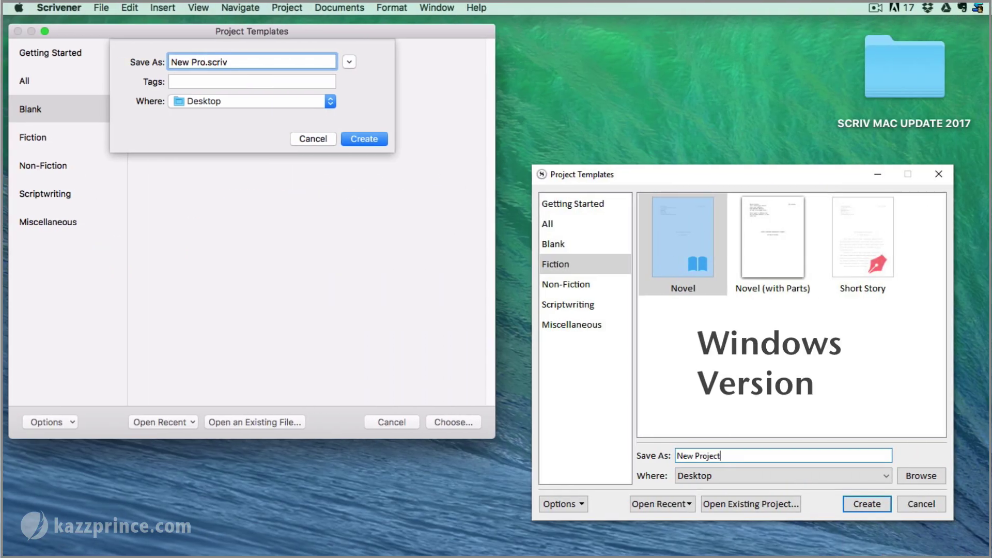
Name the blank project New Project.scriv and create it on the Desktop
{"action": "type", "text": "t"}
{"action": "left_click", "coordinate": [329, 101]}
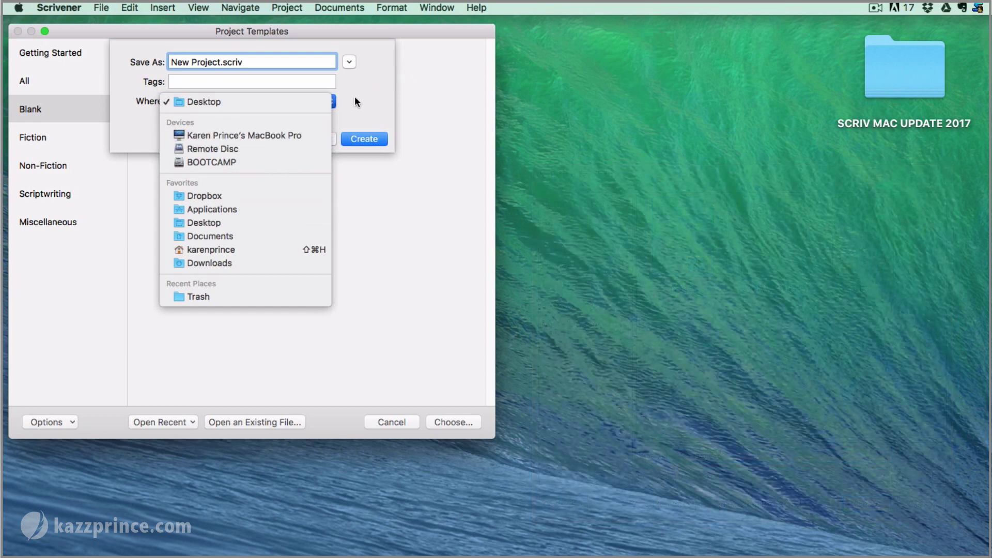
{"action": "left_click", "coordinate": [355, 98]}
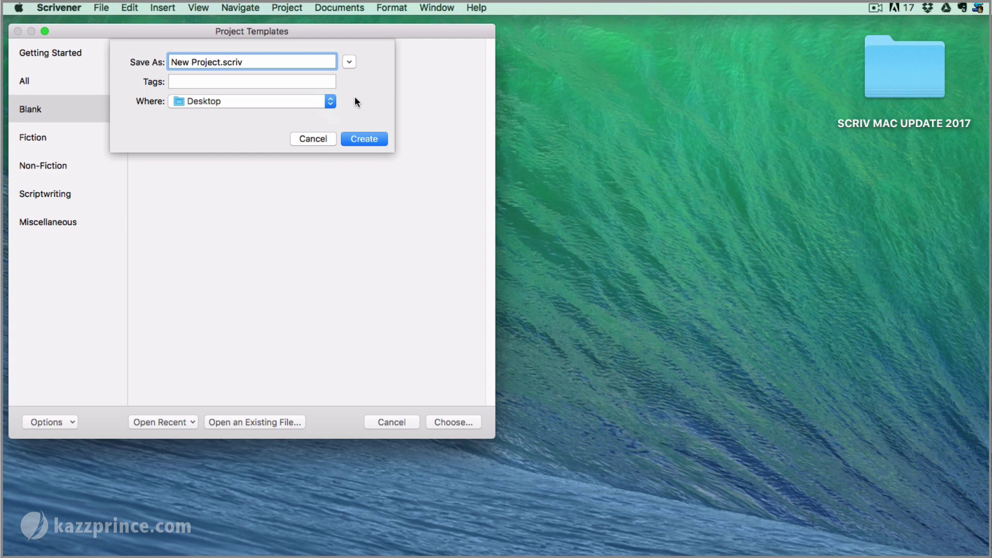
{"action": "left_click", "coordinate": [364, 138]}
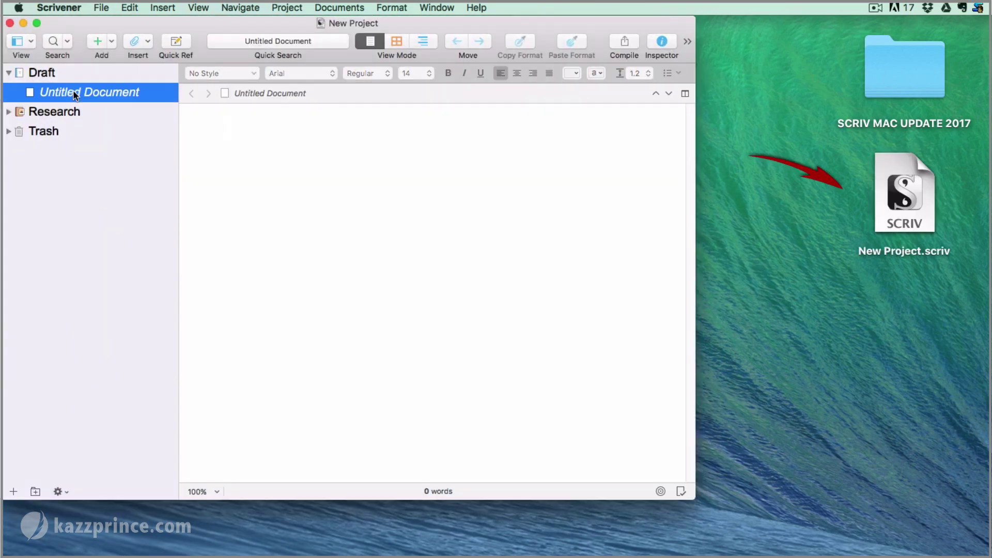
Title the first document 'Scene 1' and paste in the three sample paragraphs
{"action": "left_click", "coordinate": [73, 90]}
{"action": "type", "text": "Scene "}
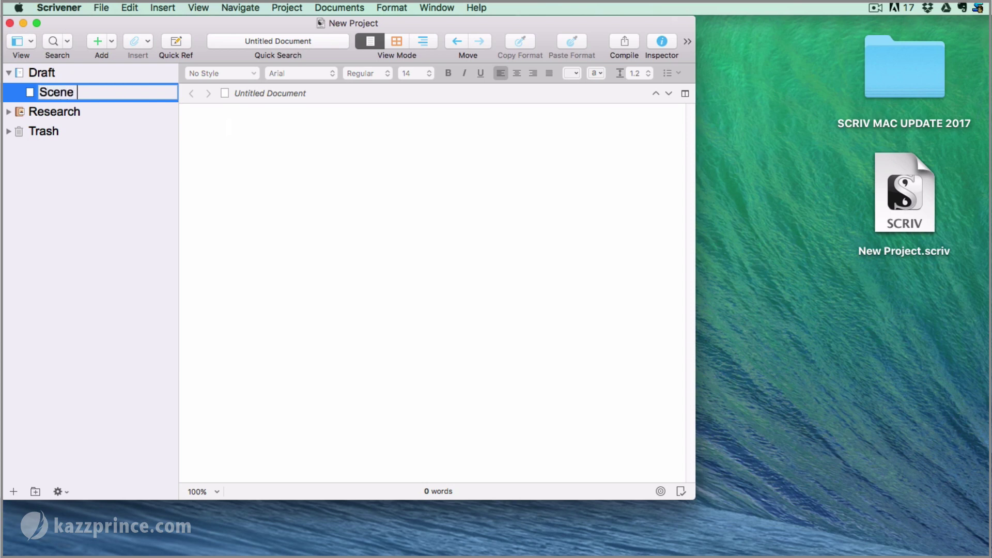
{"action": "type", "text": "1"}
{"action": "left_click", "coordinate": [218, 135]}
{"action": "type", "text": "Beging to write. Lorem ipsum dolor sit amet, consectetur adipiscing elit. Duis egestas odio ut sodales pretium. Curabitur tincidunt nibh est, quis finibus dolor cursus aliquet. Vivamus eu lorem lorem. Vestibulum rutrum massa id nulla tempus, faucibus vestibulum mi ultricies. Nam congue magna accumsan ante sagittis, non elementum velit porta. Integer ut ex posuere, sodales lectus vel, elementum lectus. Proin egestas augue vitae risus tincidunt fringilla. Donec bibendum fermentum sodales. Vestibulum rutrum massa id nulla tempus, faucibus vestibulum mi ultricies. Nam congue magna accumsan ante sagittis, non elementum velit porta. Integer ut ex posuere, sodales lectus vel, elementum lectus."}
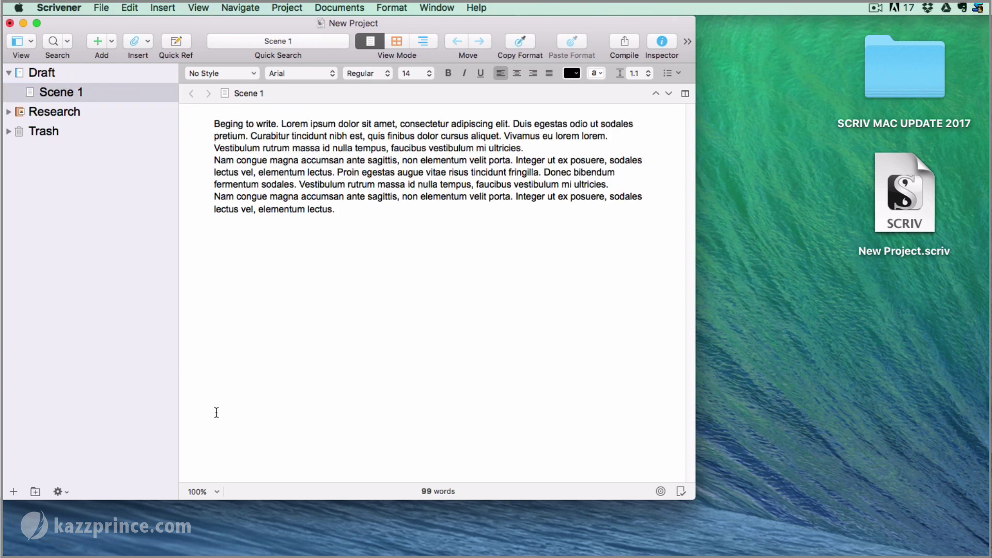
Zoom the editor text to 150% and close the New Project project
{"action": "left_click", "coordinate": [213, 491]}
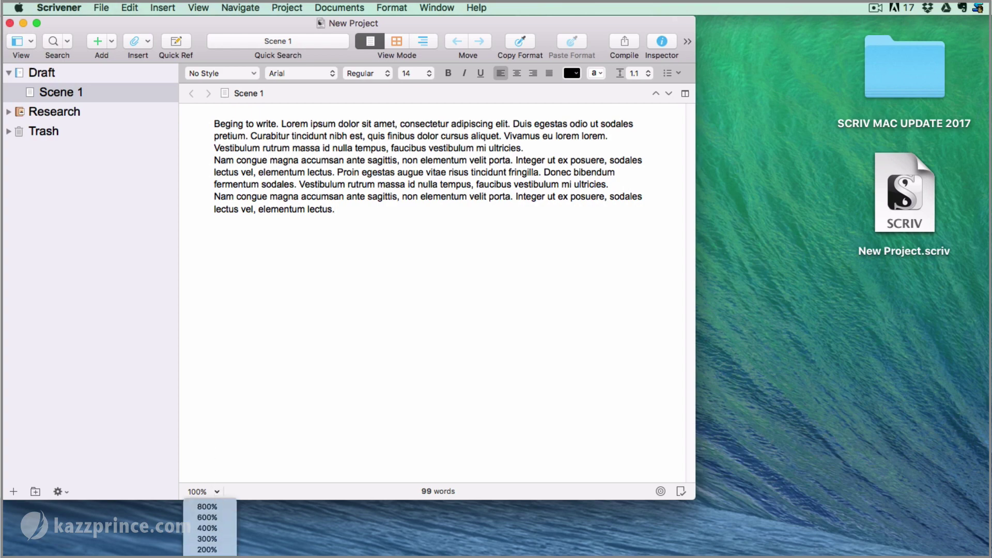
{"action": "left_click", "coordinate": [206, 552]}
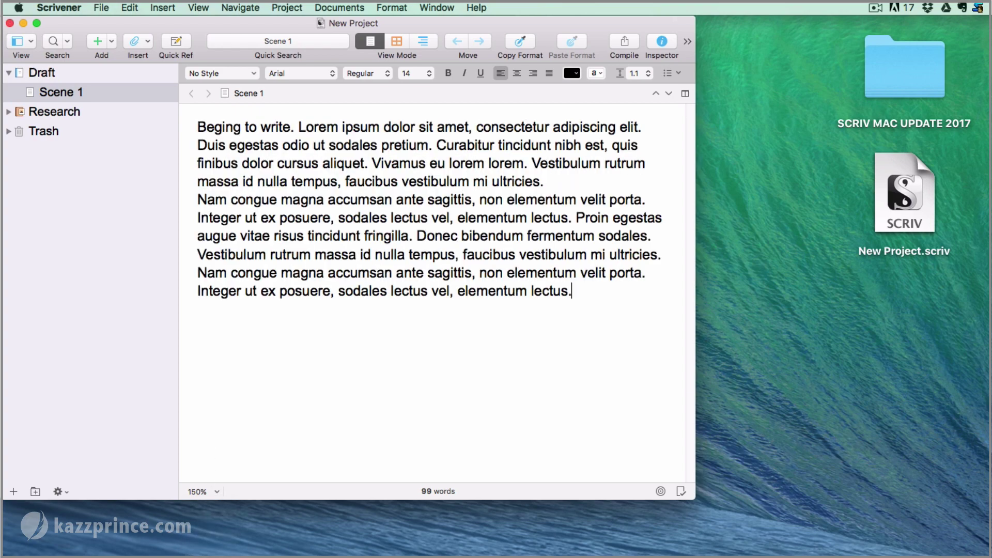
{"action": "left_click", "coordinate": [10, 24]}
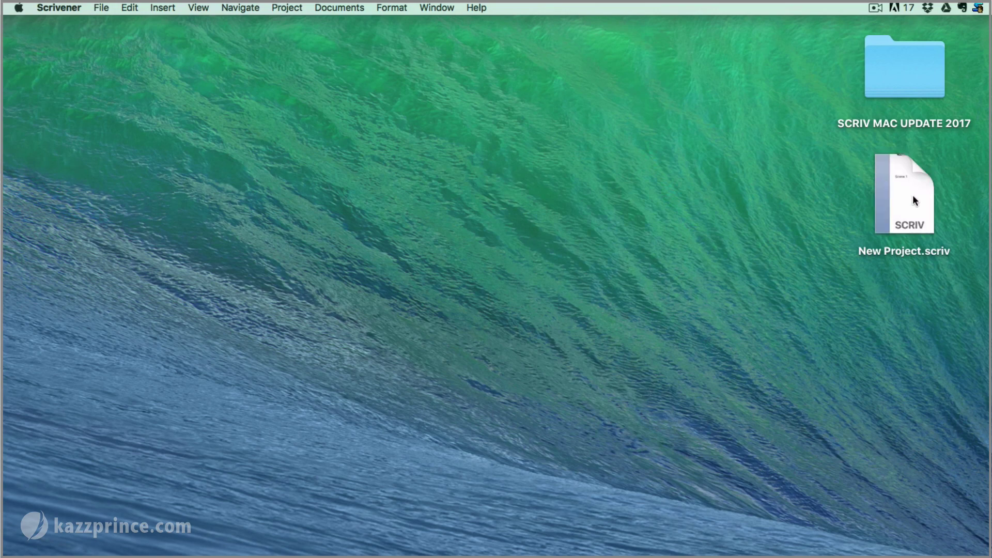
In Finder, open SCRIV MAC UPDATE 2017 > 01 ESSENTIALS > 01 Opening a New Project > scrivener files
{"action": "key", "text": "super+q"}
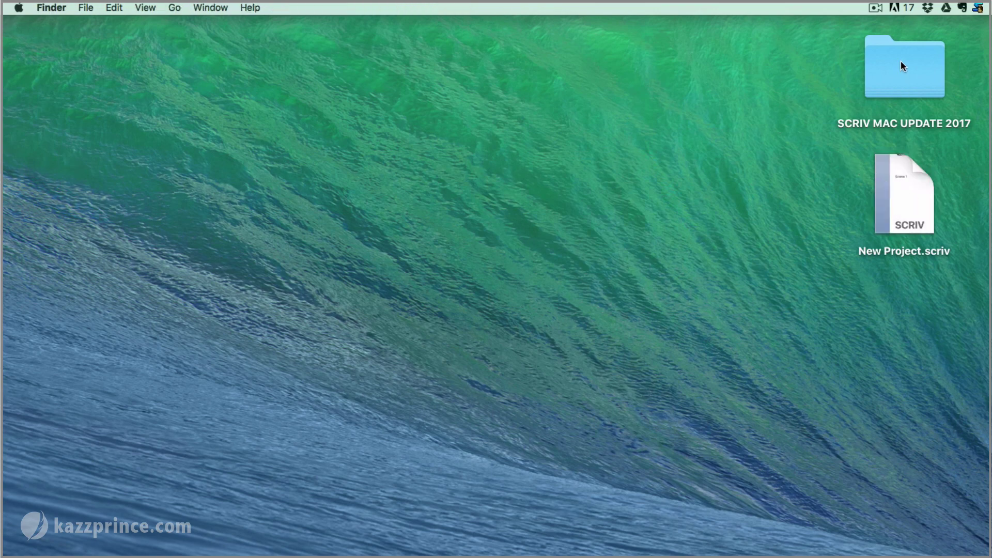
{"action": "double_click", "coordinate": [901, 61]}
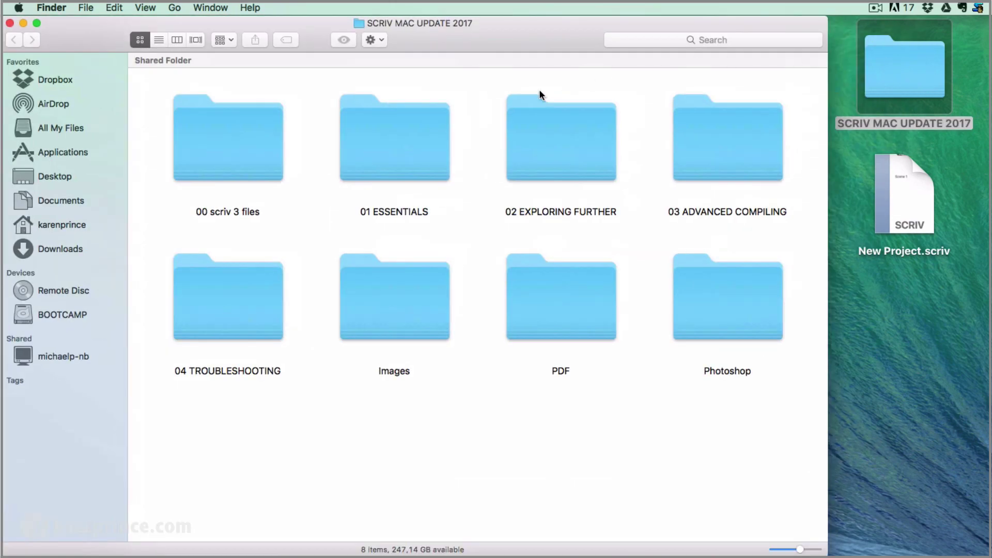
{"action": "double_click", "coordinate": [387, 122]}
{"action": "left_click", "coordinate": [226, 136]}
{"action": "double_click", "coordinate": [225, 137]}
{"action": "left_click", "coordinate": [225, 135]}
{"action": "double_click", "coordinate": [225, 136]}
{"action": "left_click", "coordinate": [481, 138]}
{"action": "double_click", "coordinate": [485, 138]}
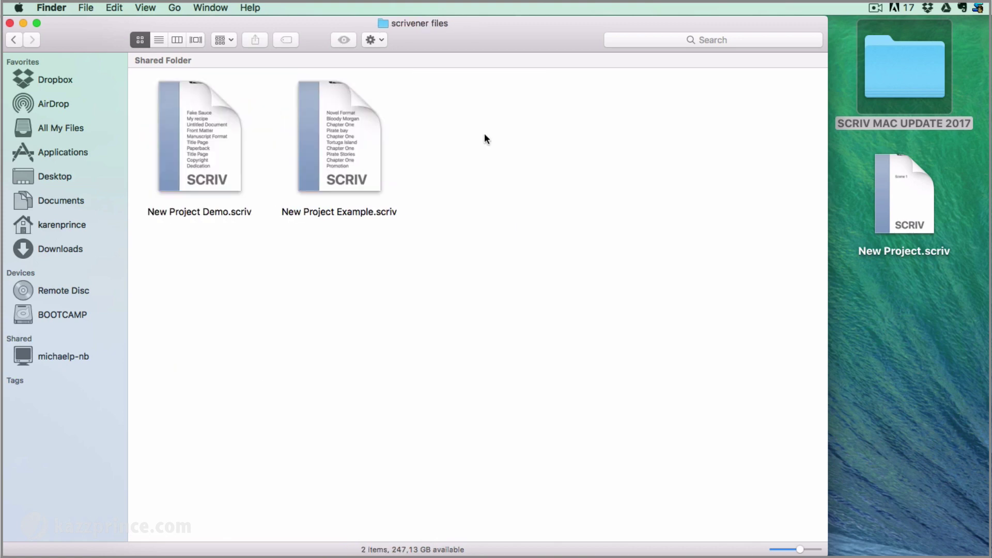
Show the path bar and move New Project.scriv from the Desktop into scrivener files
{"action": "left_click", "coordinate": [146, 8]}
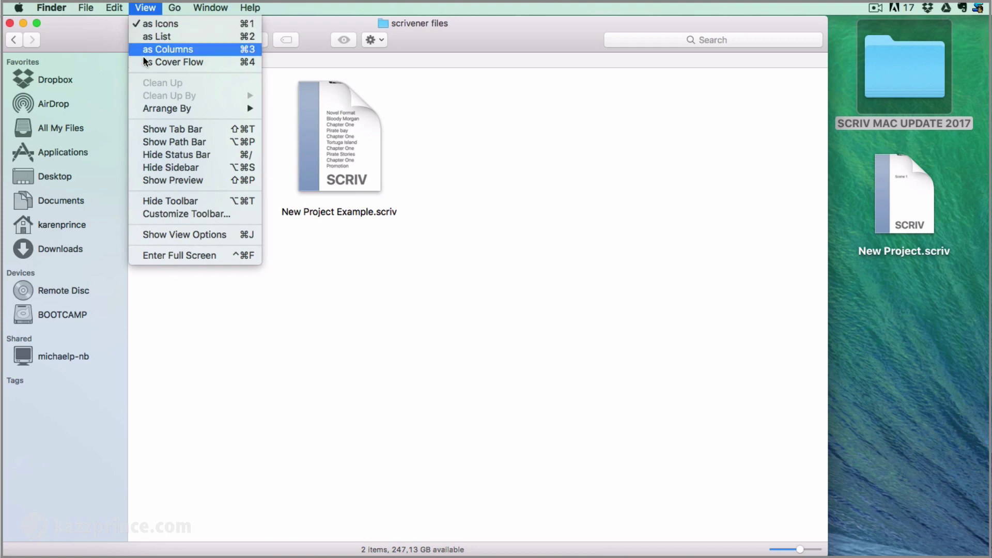
{"action": "left_click", "coordinate": [138, 140]}
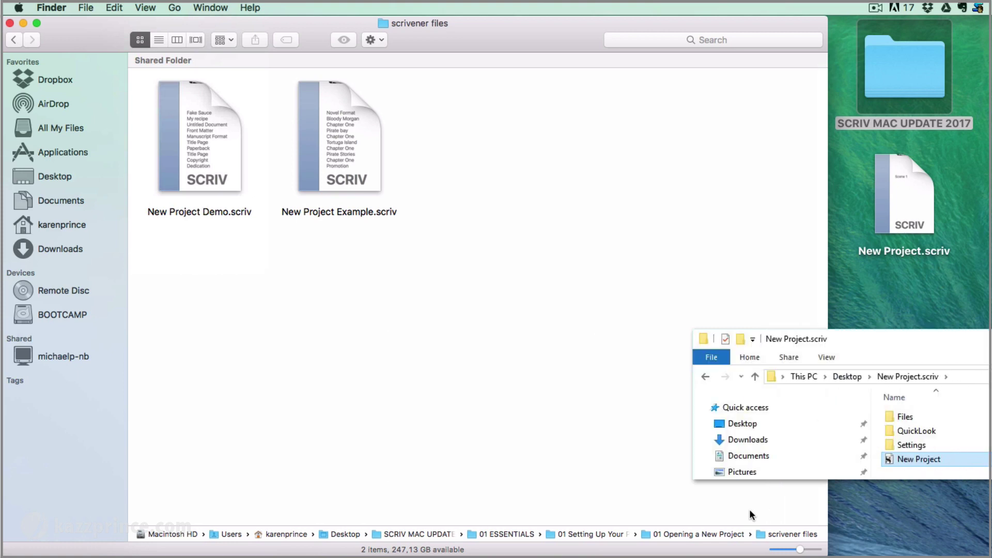
{"action": "left_click_drag", "start_coordinate": [908, 186], "coordinate": [511, 133]}
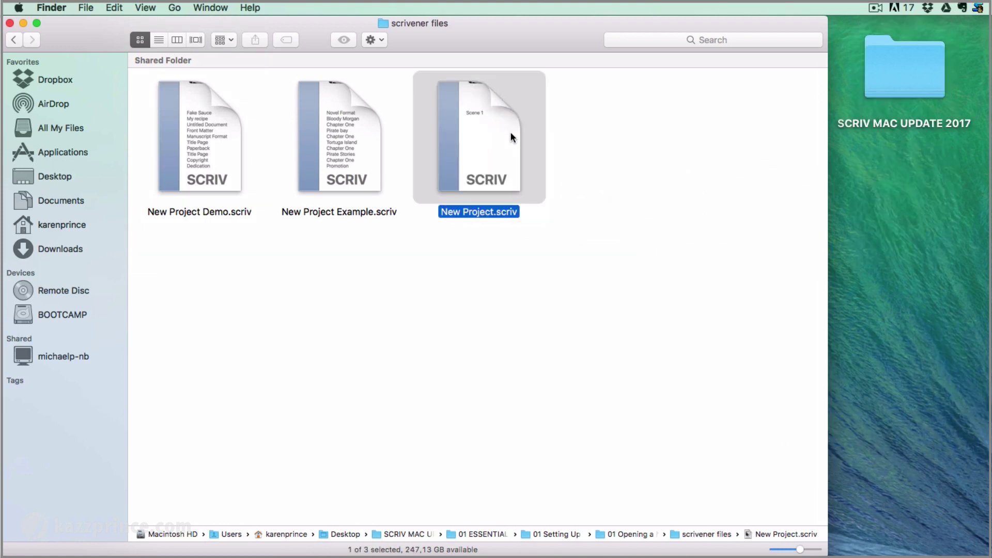
{"action": "left_click", "coordinate": [596, 149]}
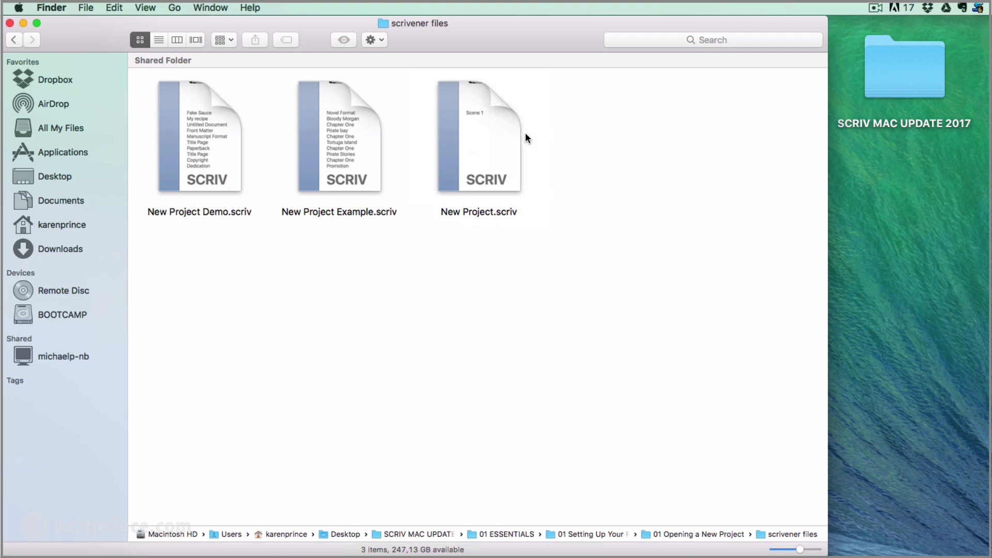
Reopen New Project.scriv from the scrivener files folder and head to Scrivener's preferences
{"action": "double_click", "coordinate": [479, 137]}
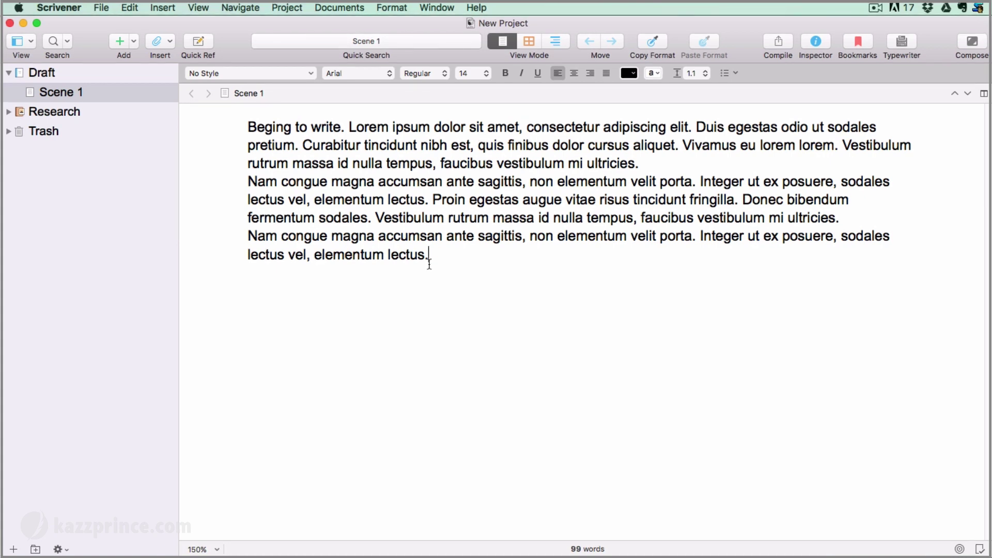
{"action": "left_click", "coordinate": [67, 11]}
Open Scrivener's Preferences and switch to the Backup settings
{"action": "left_click", "coordinate": [64, 43]}
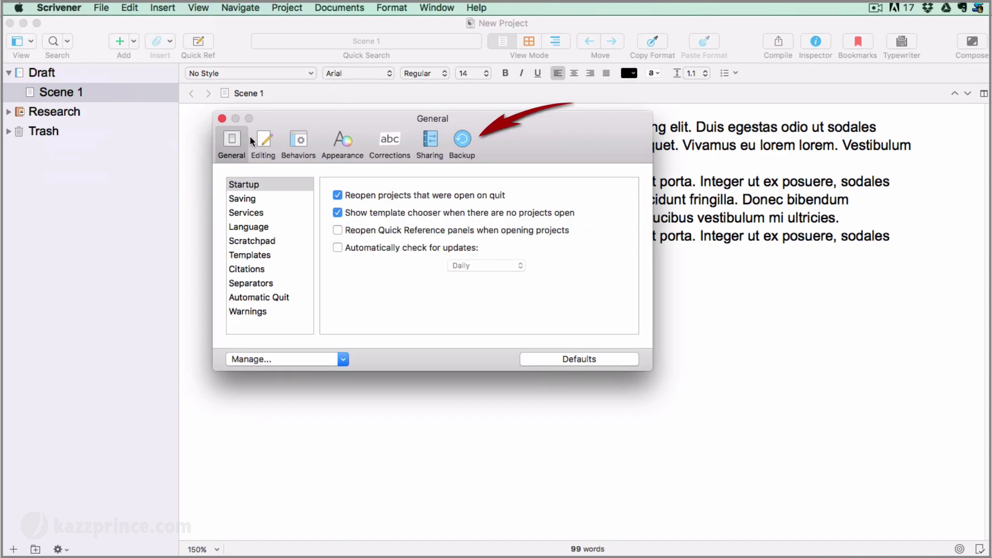
{"action": "left_click", "coordinate": [465, 141]}
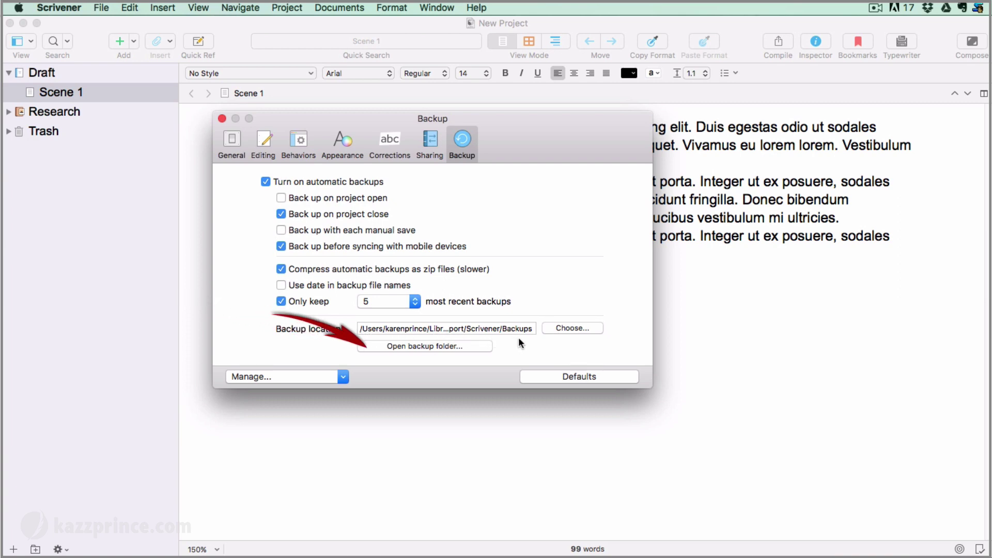
{"action": "left_click", "coordinate": [408, 345]}
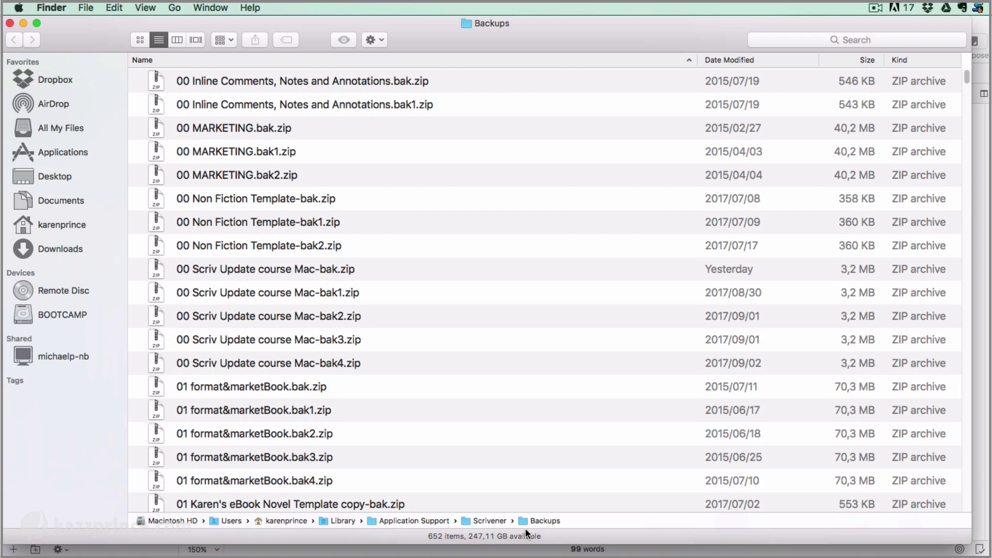
{"action": "left_click", "coordinate": [10, 24]}
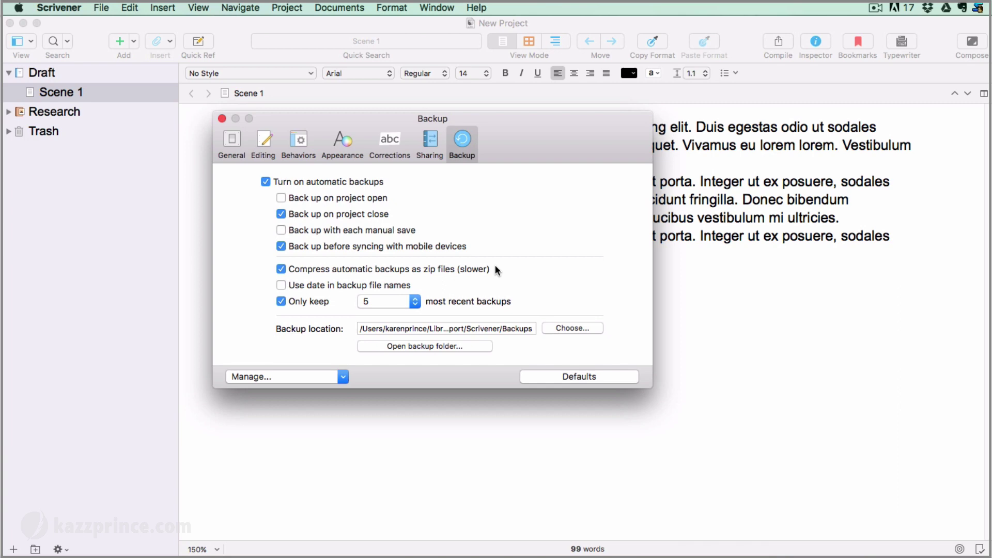
Check the Only keep backup count and leave it at the 5 most recent
{"action": "left_click", "coordinate": [415, 301]}
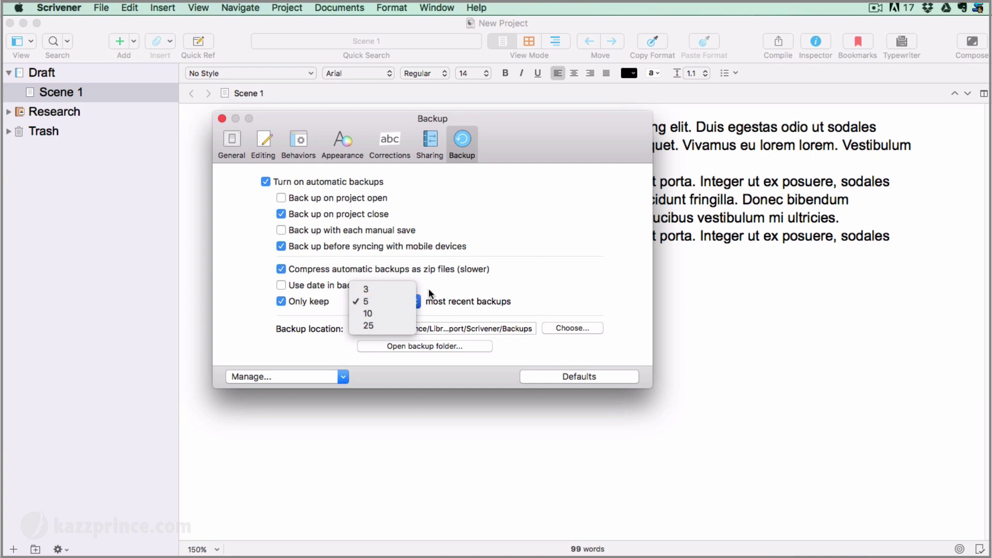
{"action": "left_click", "coordinate": [429, 290]}
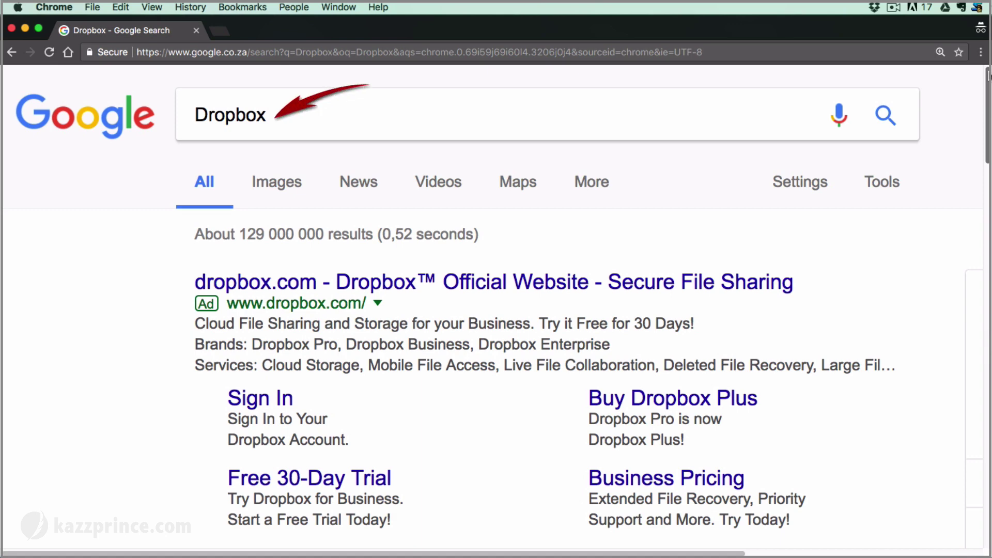
{"action": "scroll", "coordinate": [496, 303], "scroll_direction": "down", "scroll_amount": 3}
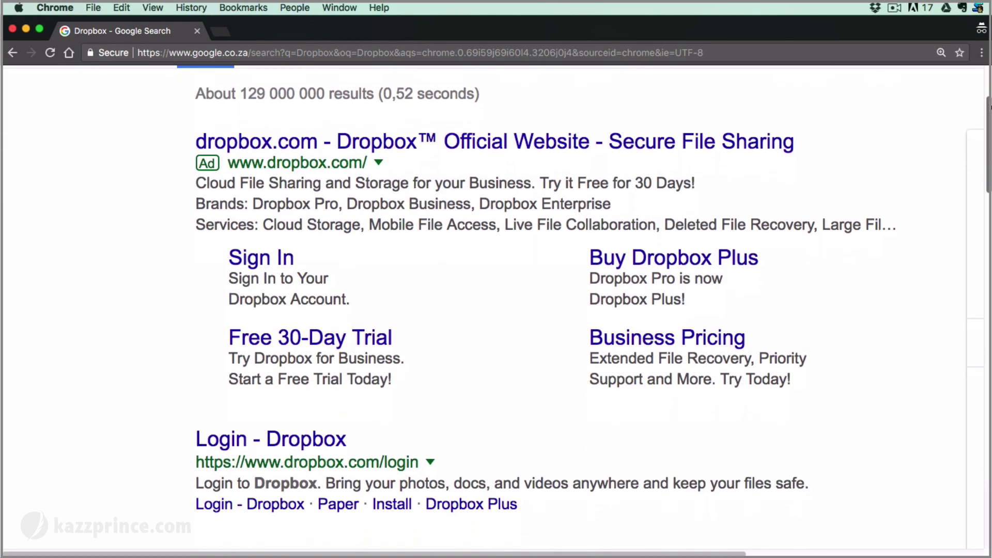
{"action": "scroll", "coordinate": [496, 302], "scroll_direction": "down", "scroll_amount": 12}
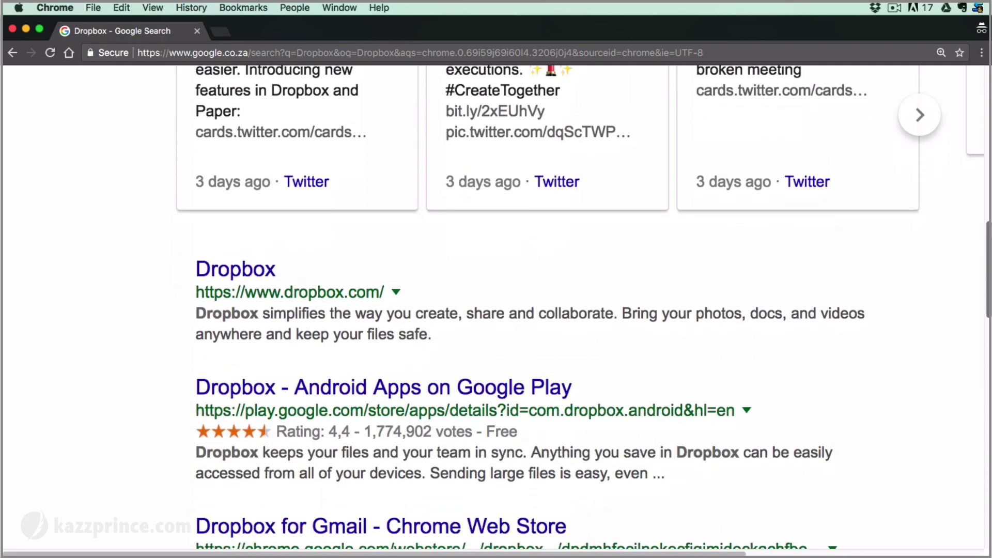
{"action": "scroll", "coordinate": [850, 210], "scroll_direction": "down", "scroll_amount": 5}
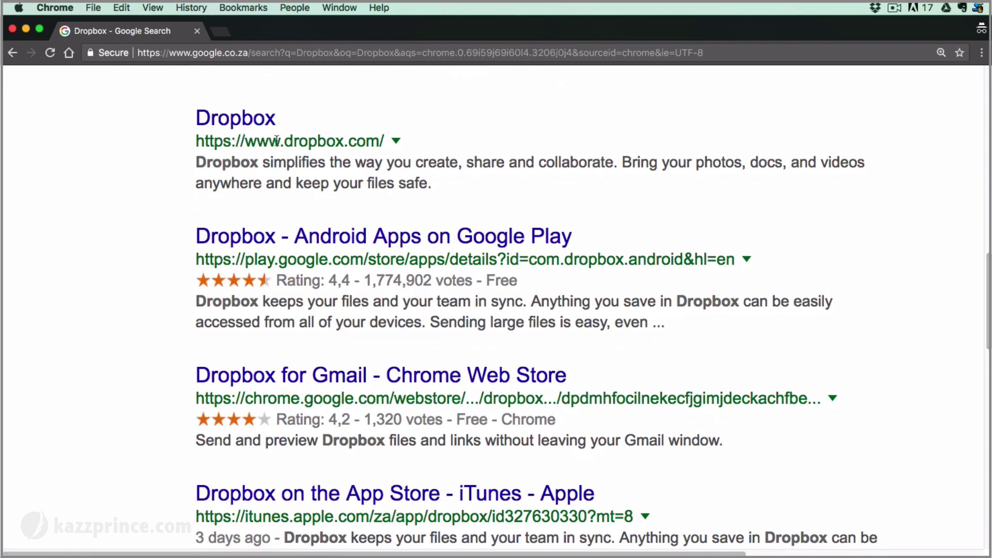
Open dropbox.com from the search results and scroll down to the Get started now form
{"action": "left_click", "coordinate": [235, 126]}
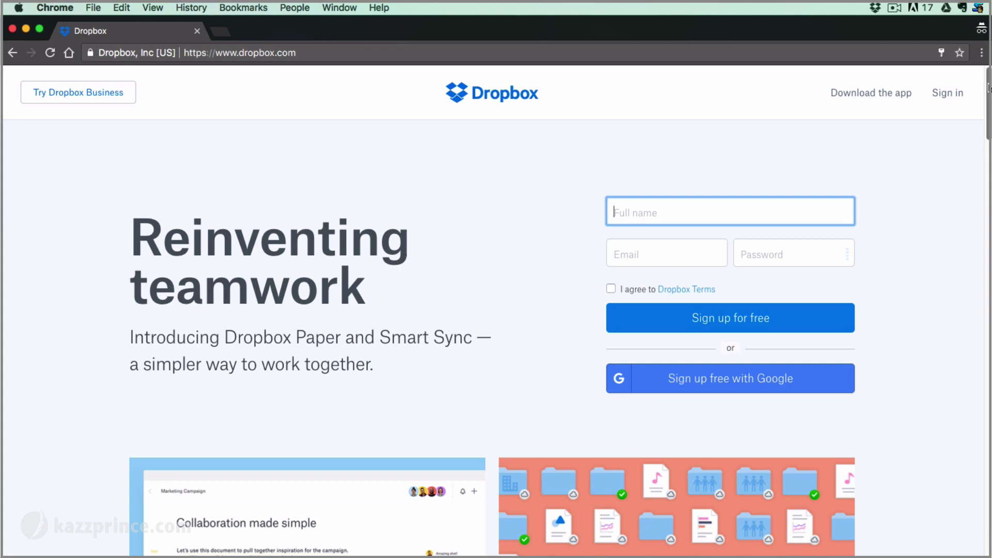
{"action": "left_click_drag", "start_coordinate": [988, 88], "coordinate": [973, 243]}
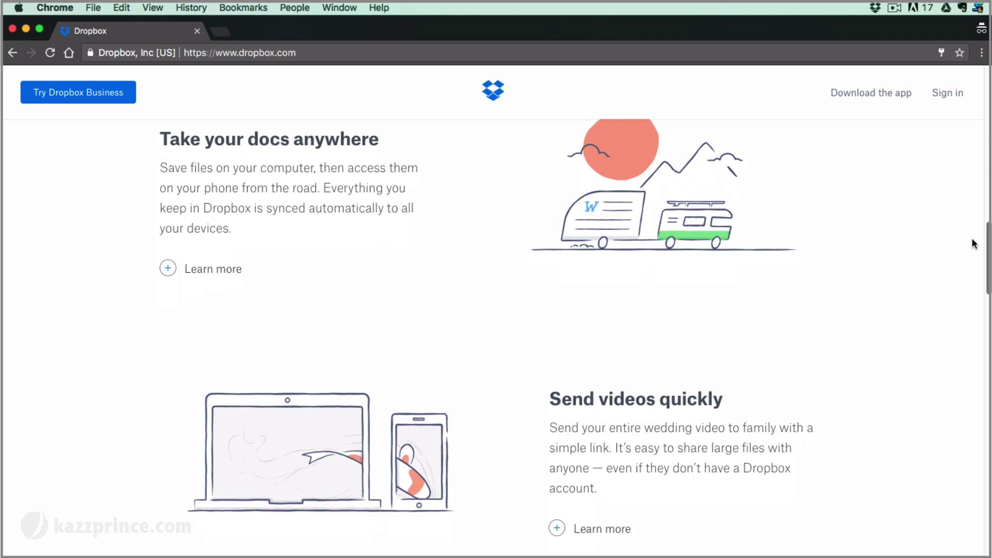
{"action": "left_click_drag", "start_coordinate": [972, 239], "coordinate": [968, 450]}
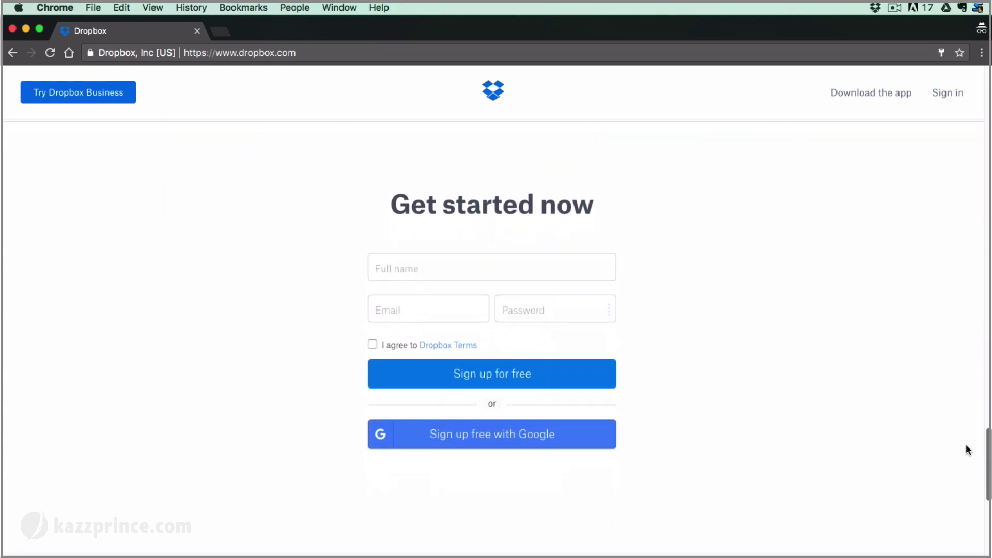
Enter the user's full name, e-mail address and password, then tick 'I agree to Dropbox Terms'
{"action": "left_click", "coordinate": [446, 267]}
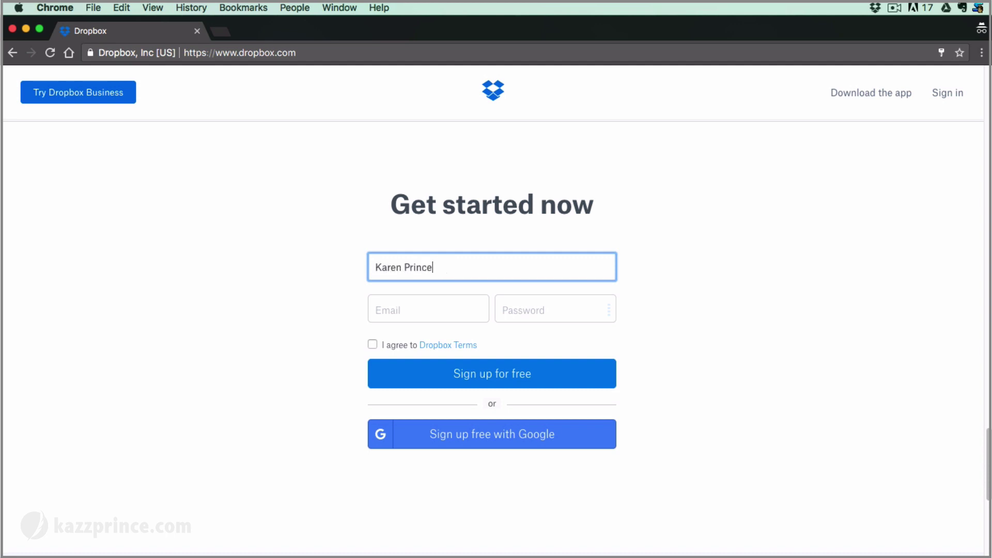
{"action": "left_click", "coordinate": [408, 309]}
{"action": "key", "text": "super+v"}
{"action": "left_click", "coordinate": [505, 309]}
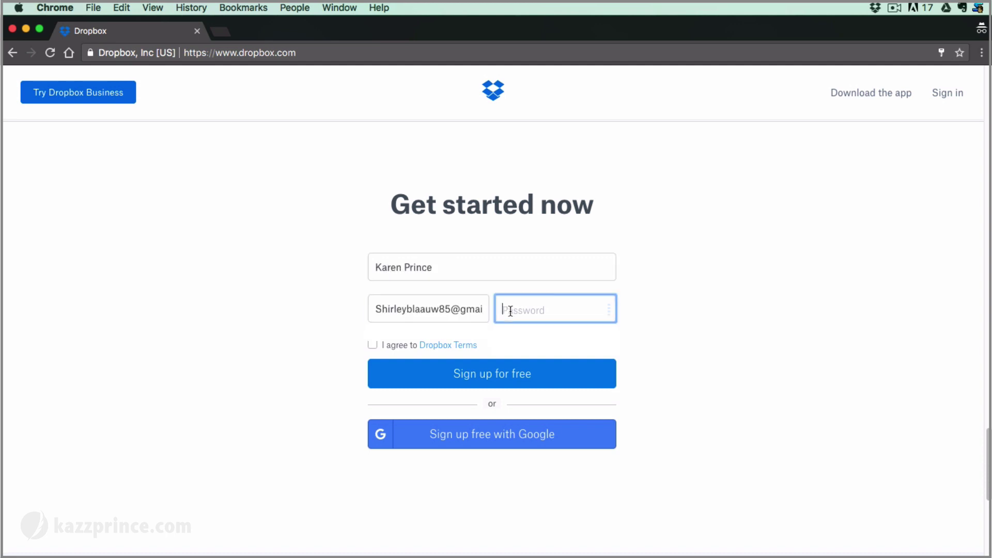
{"action": "type", "text": "••"}
{"action": "key", "text": "super+v"}
{"action": "left_click", "coordinate": [337, 334]}
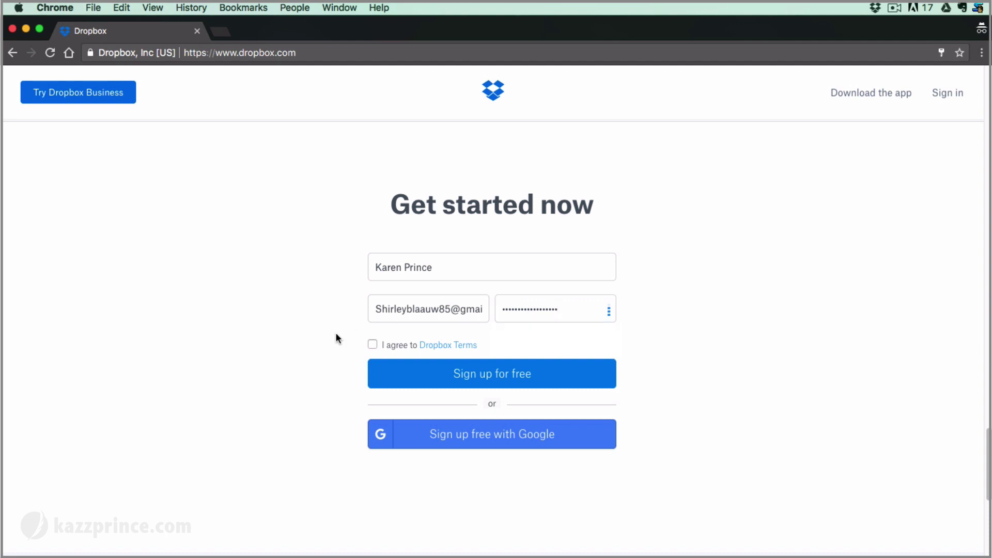
{"action": "left_click", "coordinate": [373, 344]}
Sign up for free, download DropboxInstaller.dmg, and bring up its download-bar options
{"action": "left_click", "coordinate": [511, 378]}
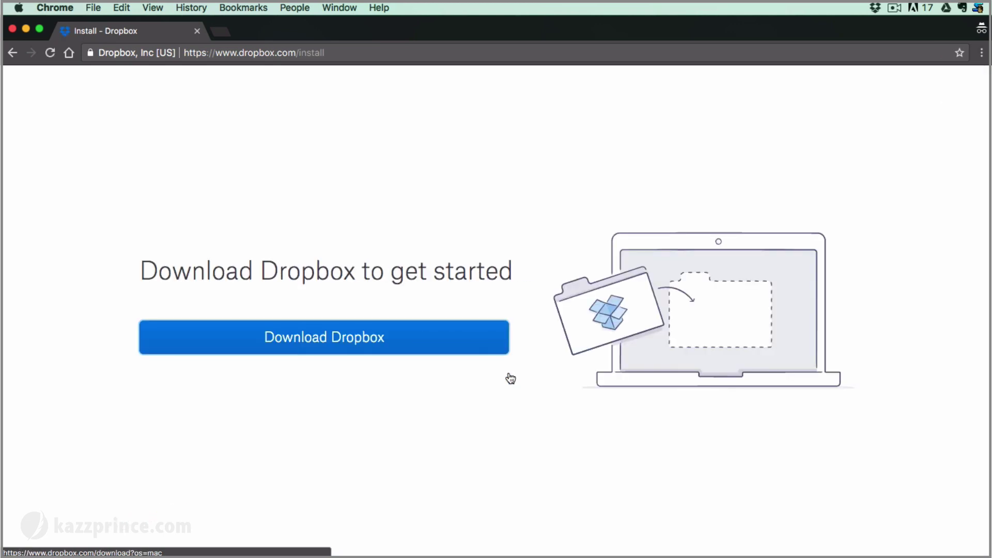
{"action": "left_click", "coordinate": [318, 339]}
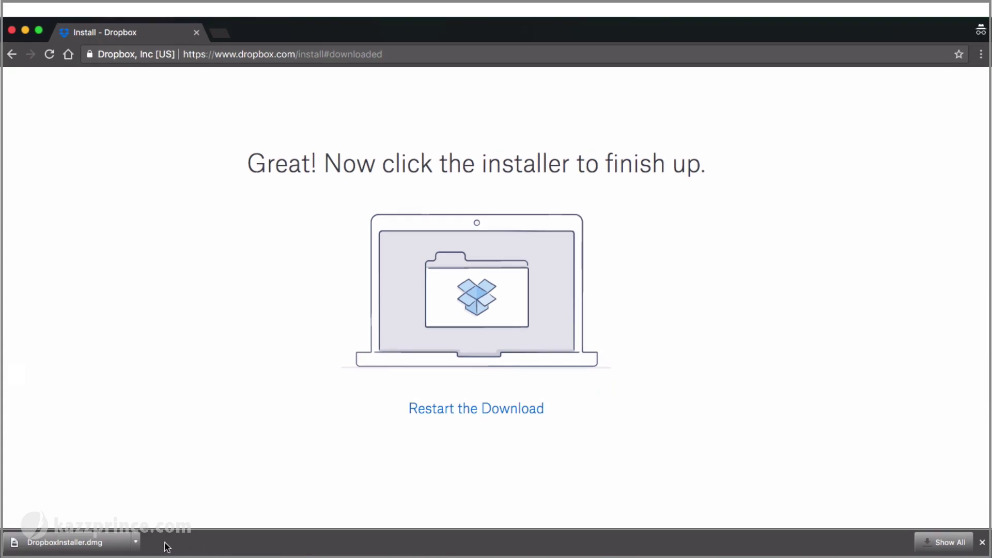
{"action": "left_click", "coordinate": [136, 543]}
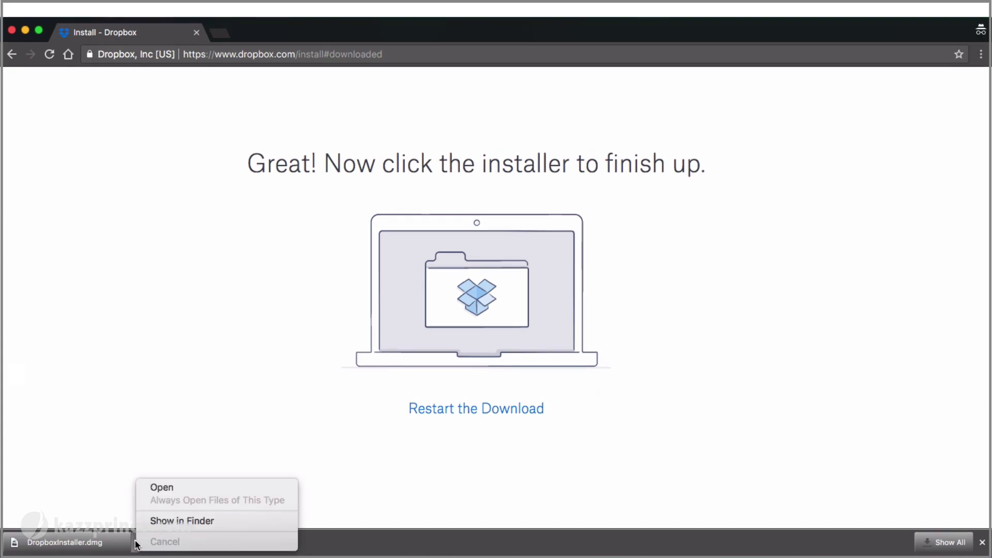
Mount DropboxInstaller.dmg from Finder and launch Dropbox.app, confirming Open at the security warning
{"action": "left_click", "coordinate": [162, 521]}
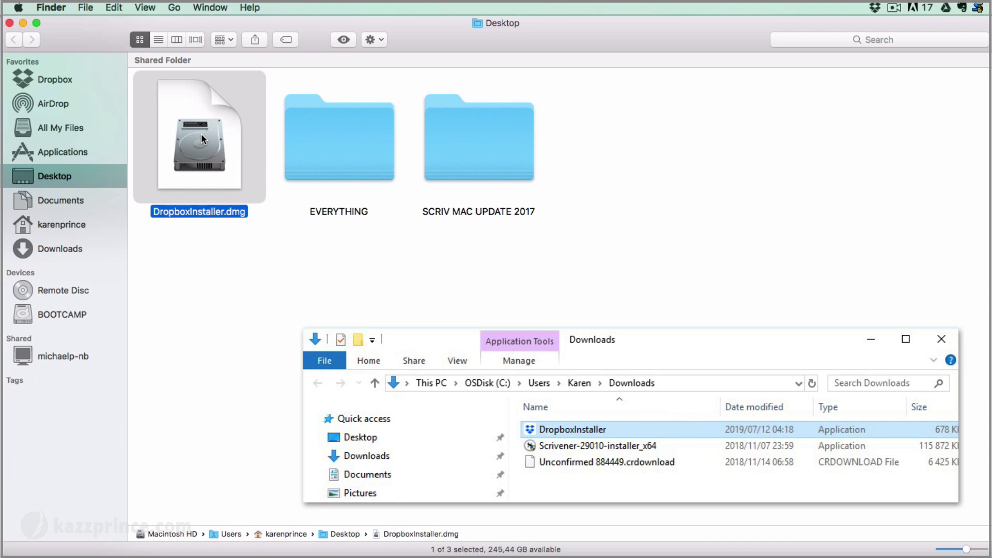
{"action": "double_click", "coordinate": [200, 134]}
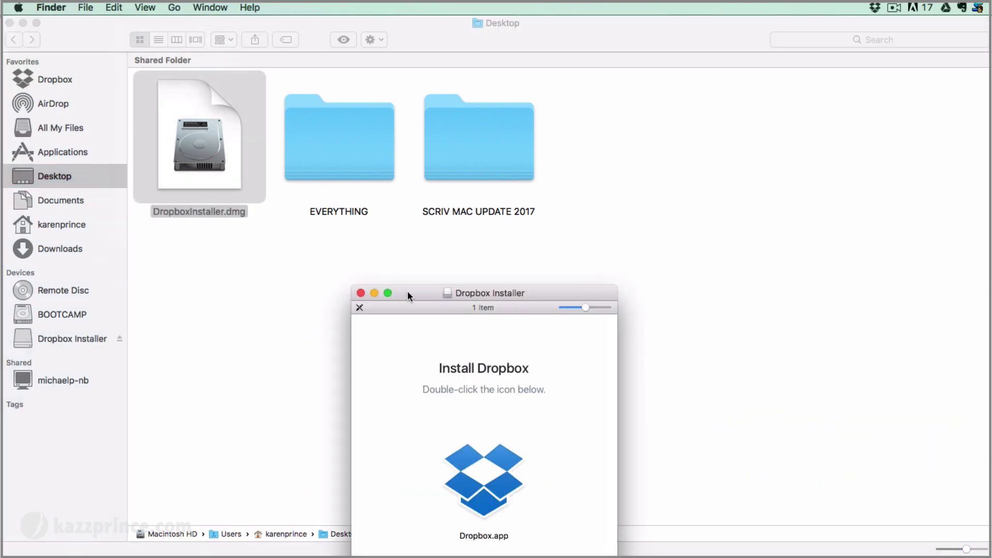
{"action": "left_click_drag", "start_coordinate": [408, 290], "coordinate": [725, 93]}
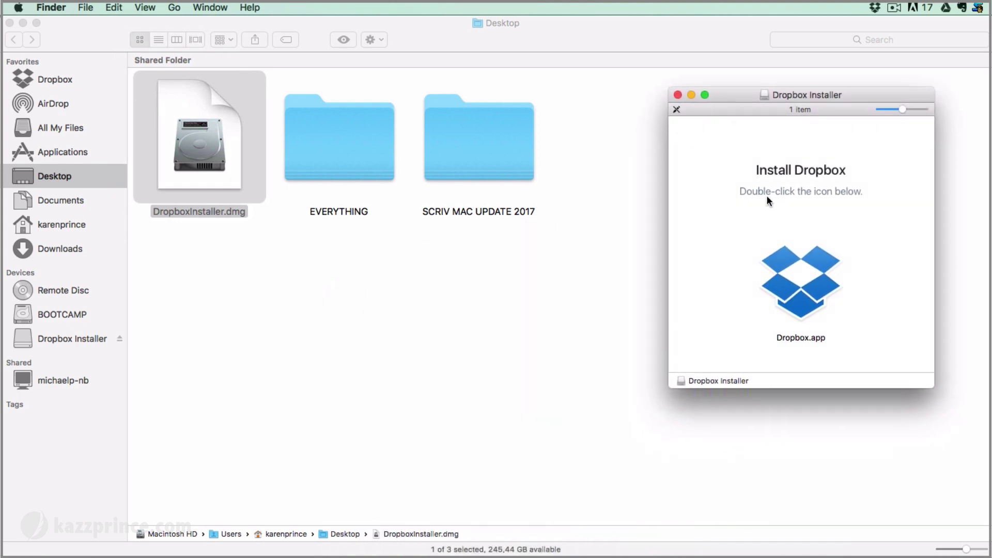
{"action": "double_click", "coordinate": [794, 288]}
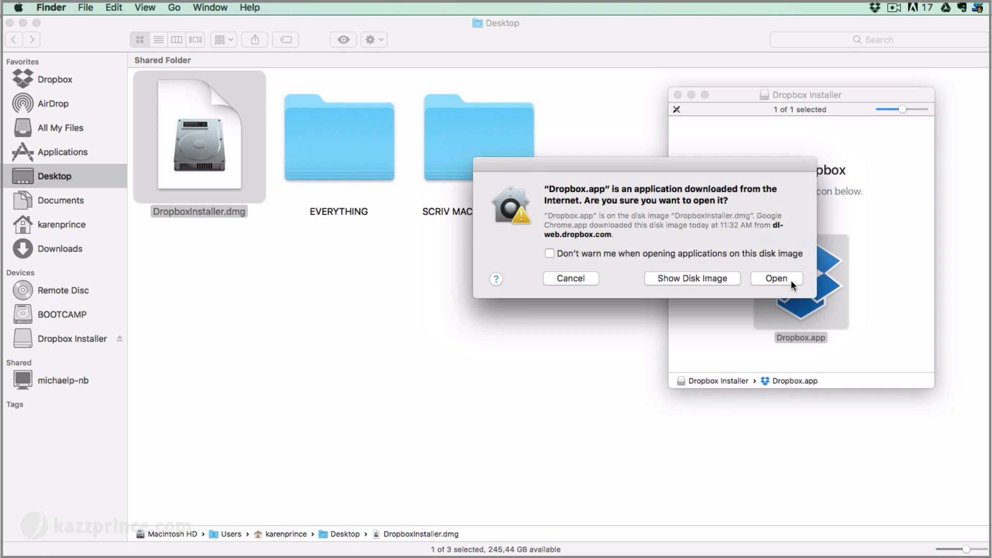
{"action": "left_click", "coordinate": [779, 278]}
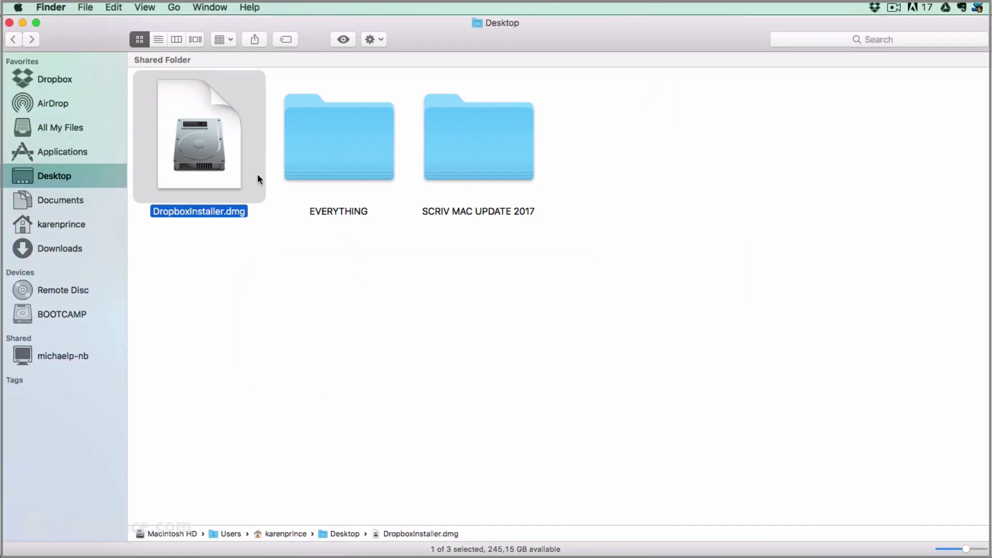
Move DropboxInstaller.dmg from the Desktop to the Trash
{"action": "right_click", "coordinate": [205, 136]}
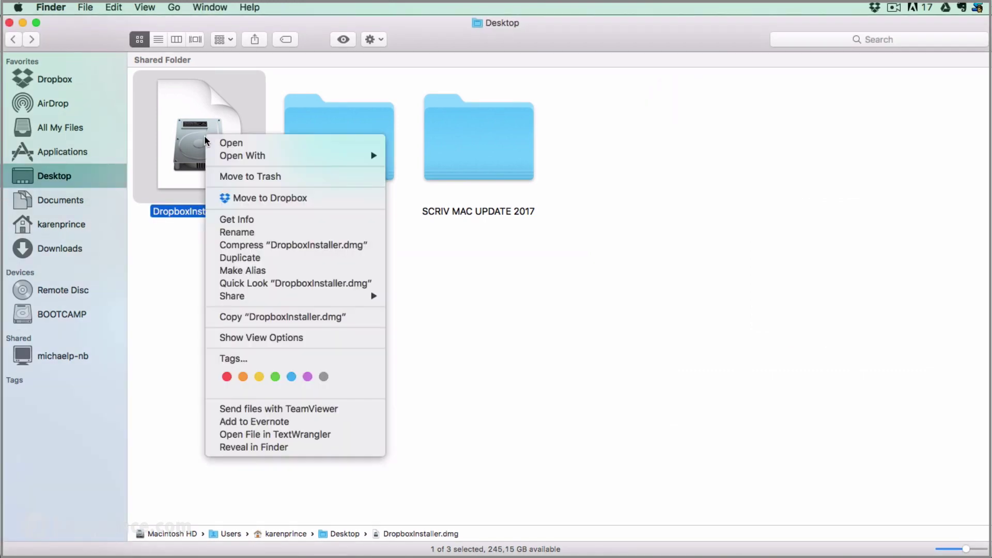
{"action": "left_click", "coordinate": [214, 176]}
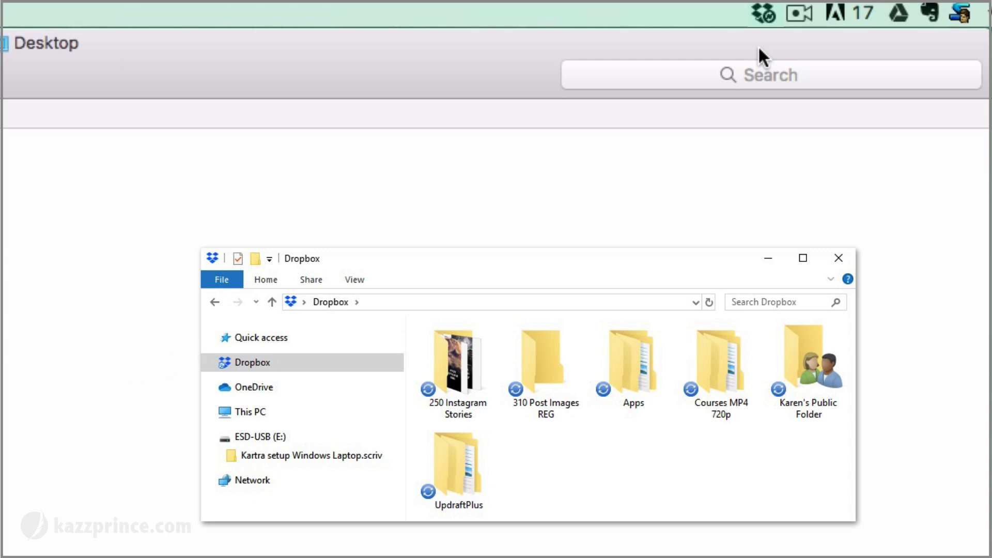
Open the Mac's local Dropbox folder in Finder from the Dropbox menu-bar panel
{"action": "left_click", "coordinate": [763, 14]}
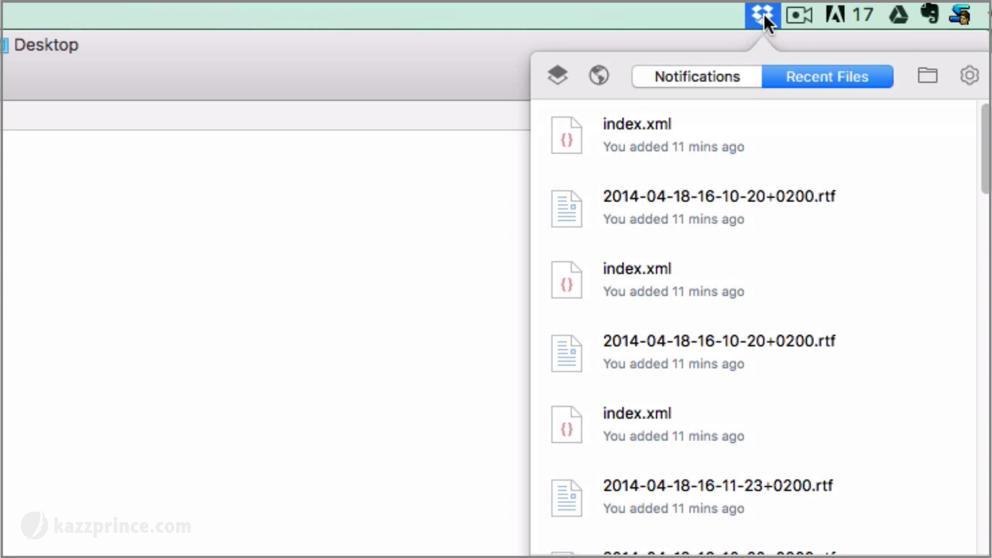
{"action": "left_click", "coordinate": [924, 75]}
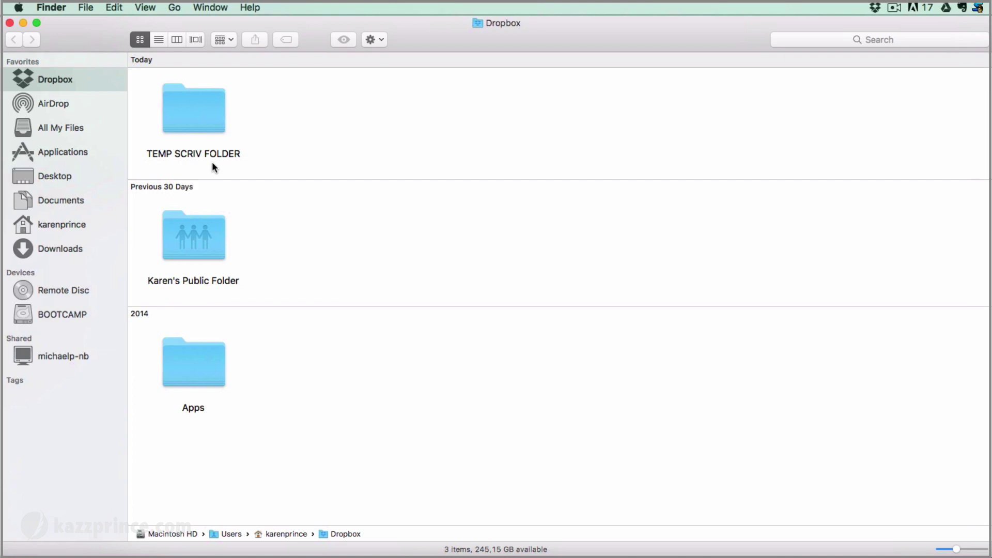
Create a new folder named 'SCRIVENER BACKUPS' inside the Dropbox folder
{"action": "right_click", "coordinate": [301, 115]}
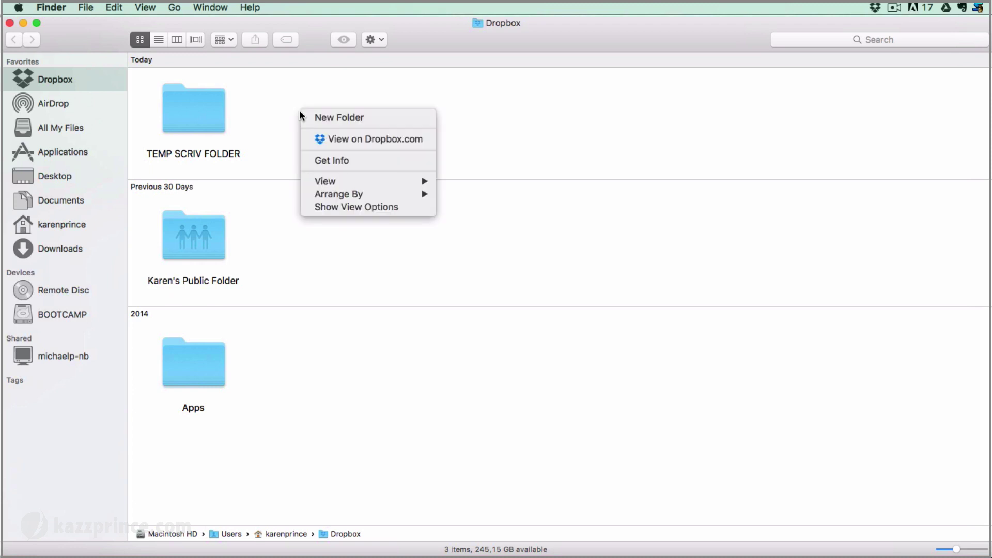
{"action": "left_click", "coordinate": [305, 119]}
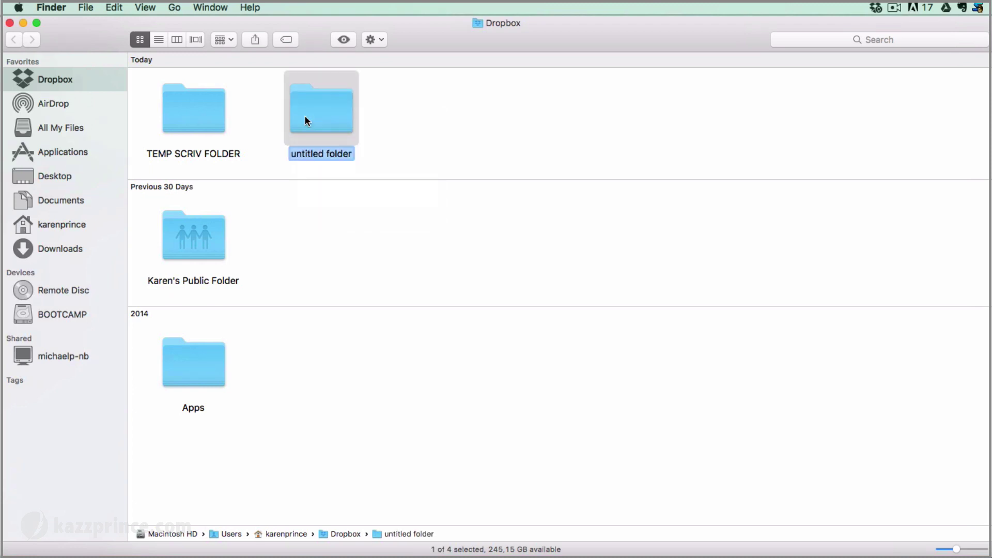
{"action": "type", "text": "SCRI"}
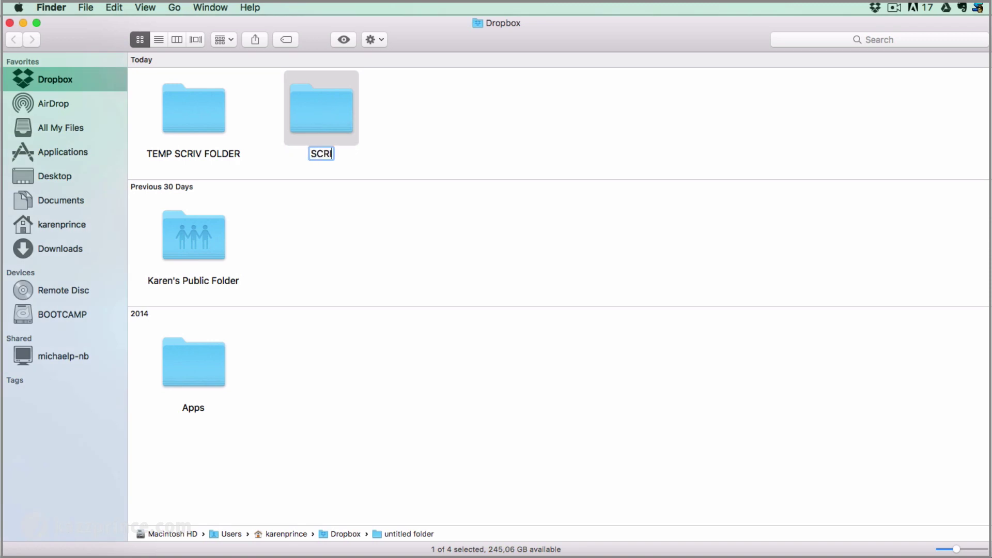
{"action": "type", "text": "VENER BAC"}
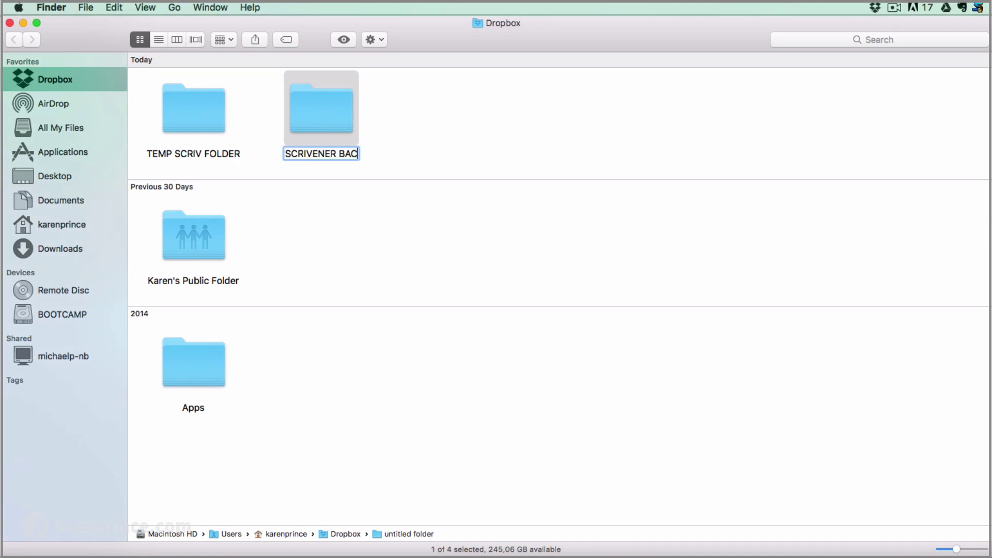
{"action": "type", "text": "KUPS"}
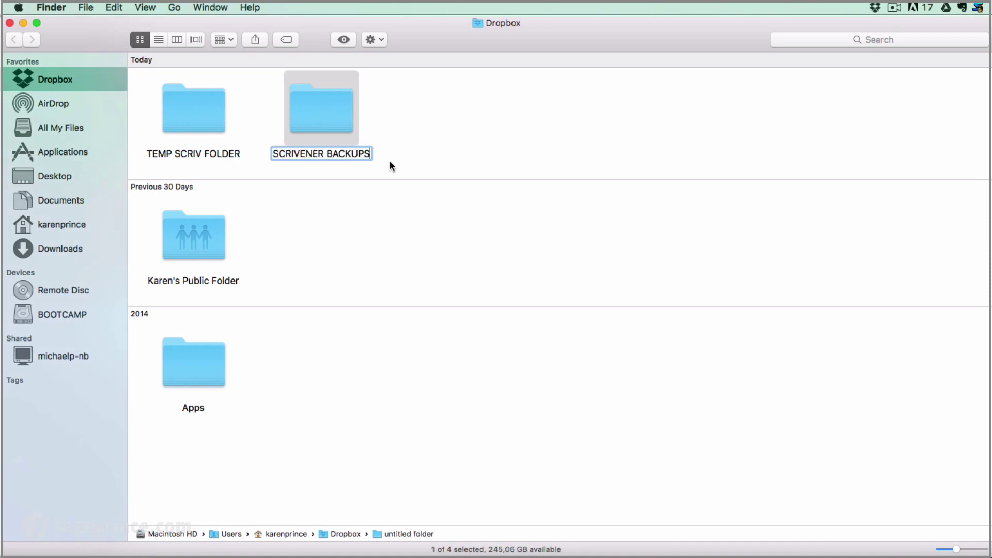
{"action": "left_click", "coordinate": [451, 155]}
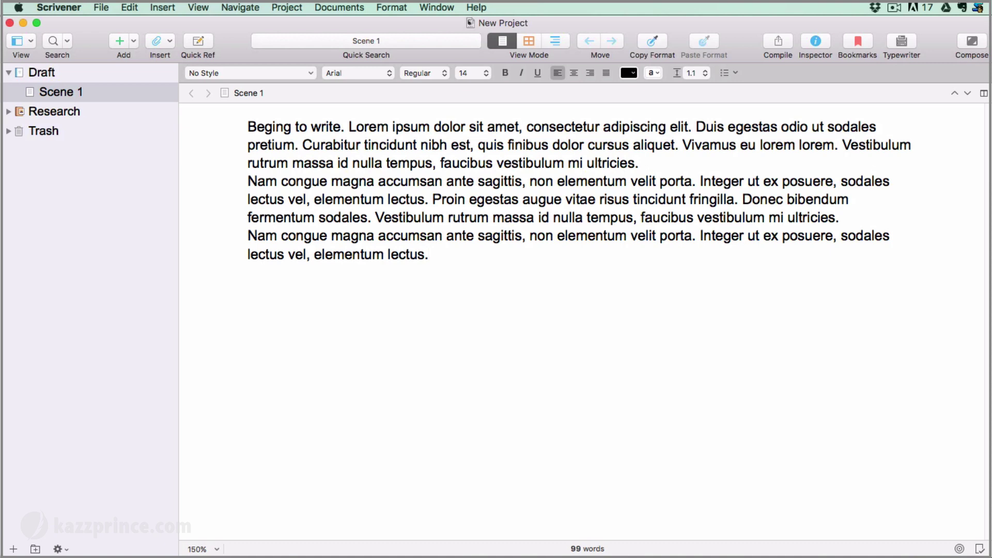
In Preferences > Backup, set the backup location to Dropbox > SCRIVENER BACKUPS
{"action": "left_click", "coordinate": [67, 9]}
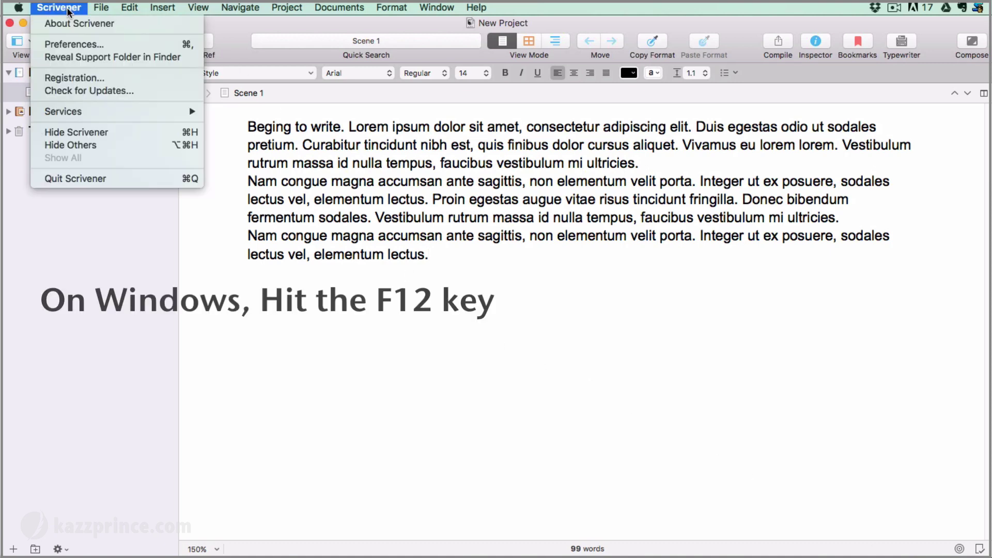
{"action": "left_click", "coordinate": [64, 46]}
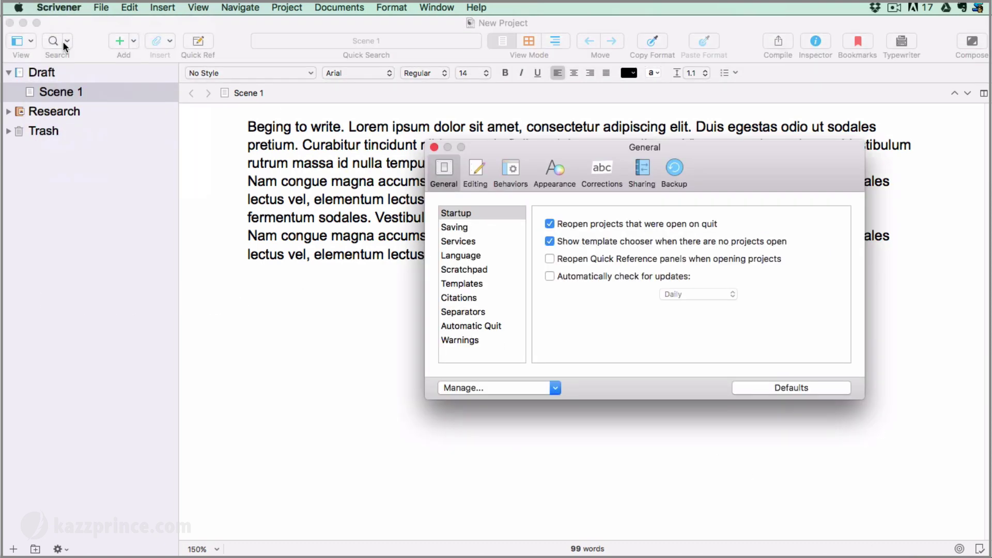
{"action": "left_click", "coordinate": [675, 169]}
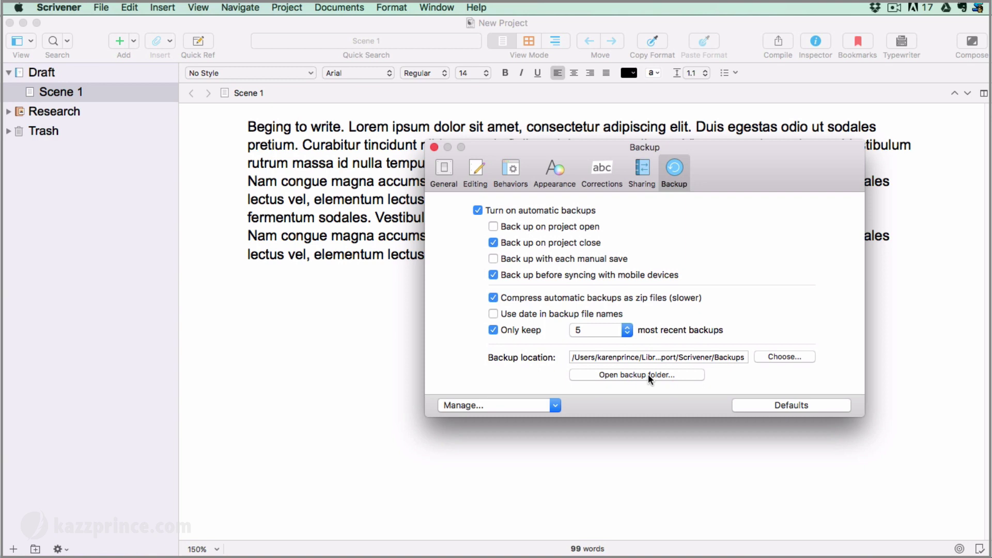
{"action": "left_click", "coordinate": [783, 357]}
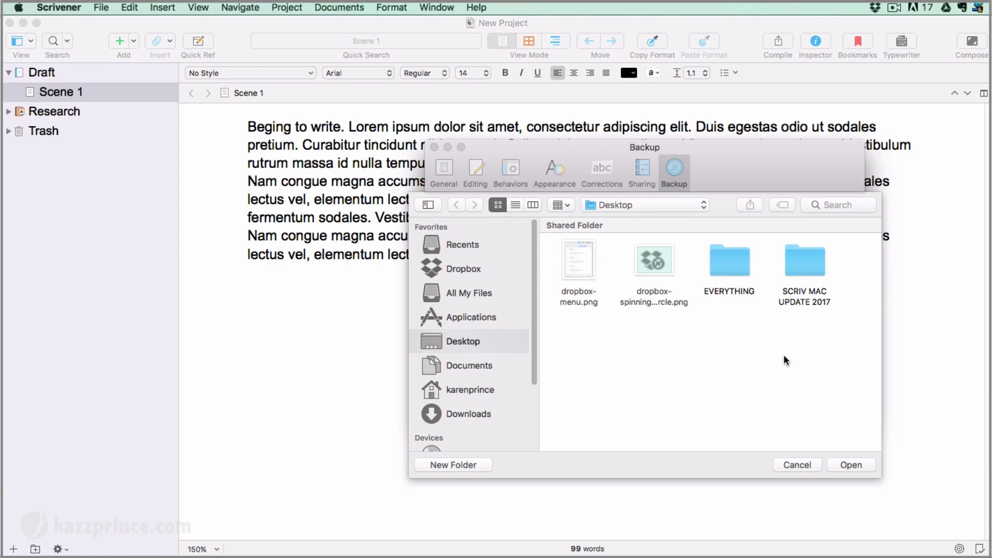
{"action": "left_click", "coordinate": [464, 268]}
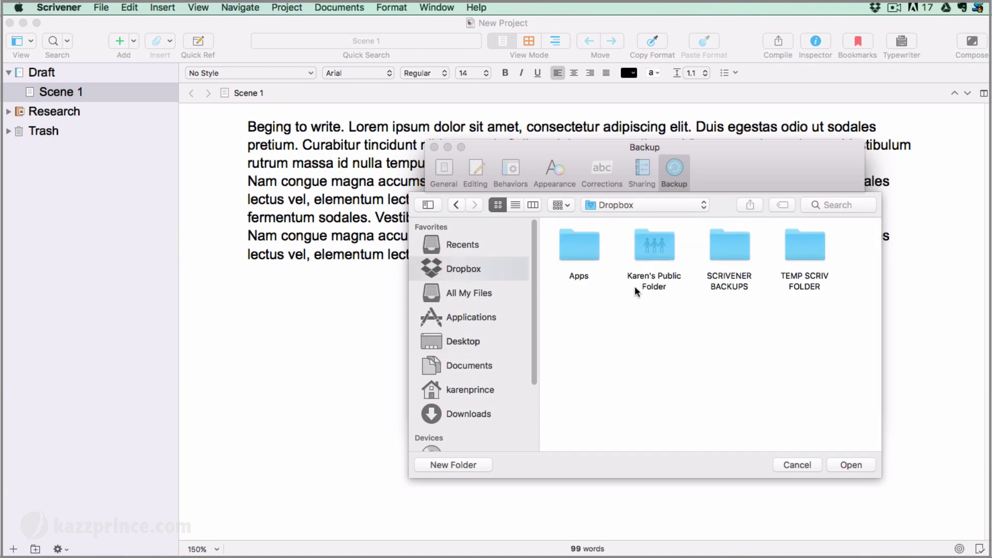
{"action": "left_click", "coordinate": [727, 243]}
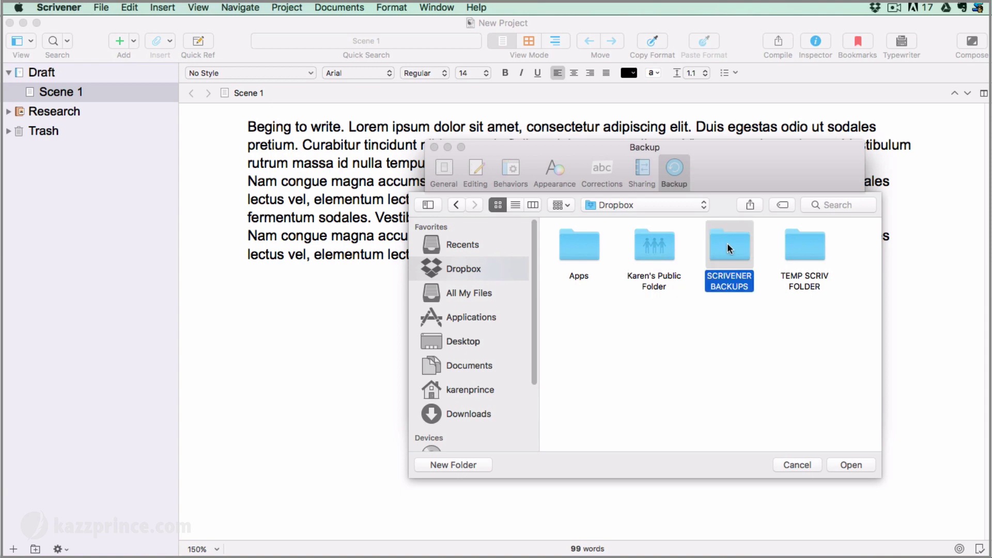
{"action": "left_click", "coordinate": [852, 464]}
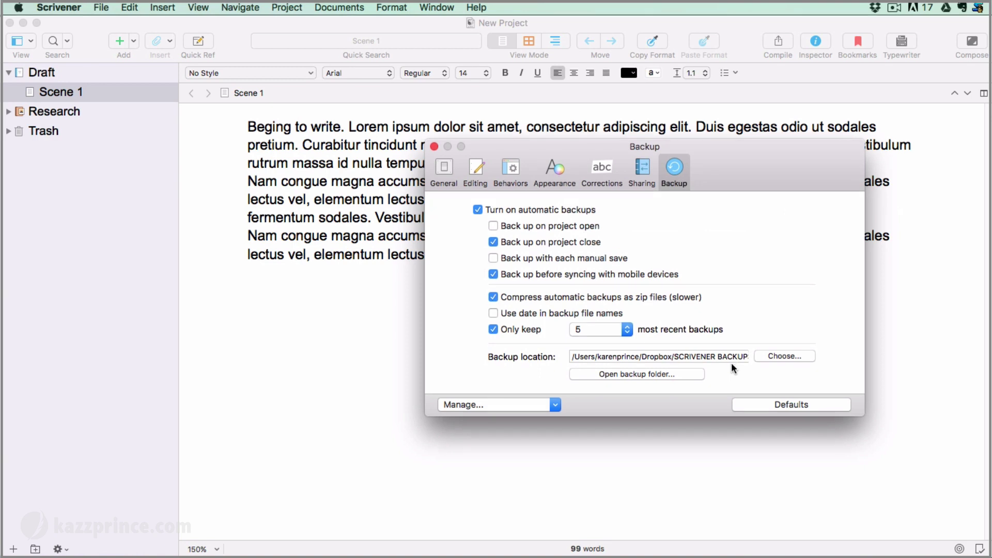
Close Preferences and run an immediate project backup, creating New Project-bak.zip
{"action": "left_click", "coordinate": [435, 146]}
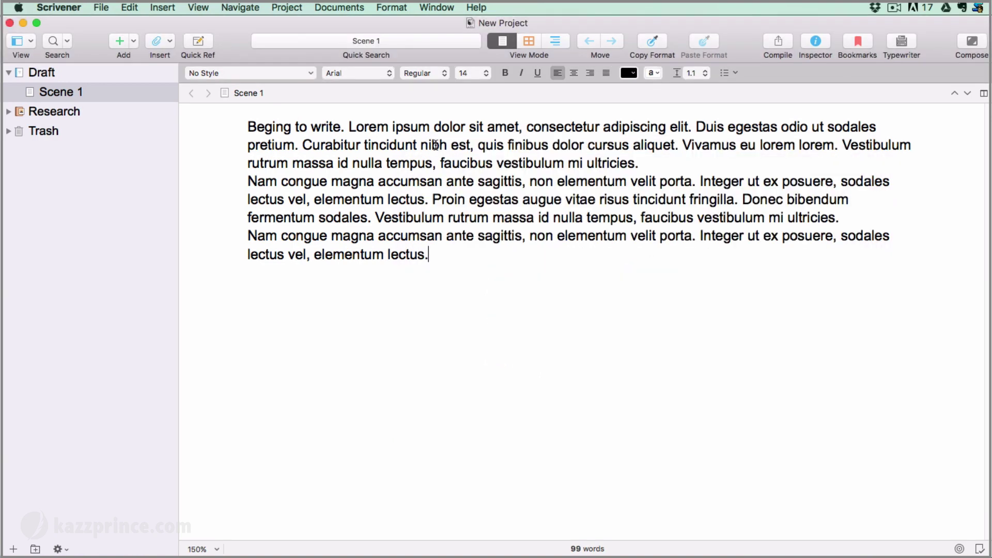
{"action": "left_click", "coordinate": [101, 8]}
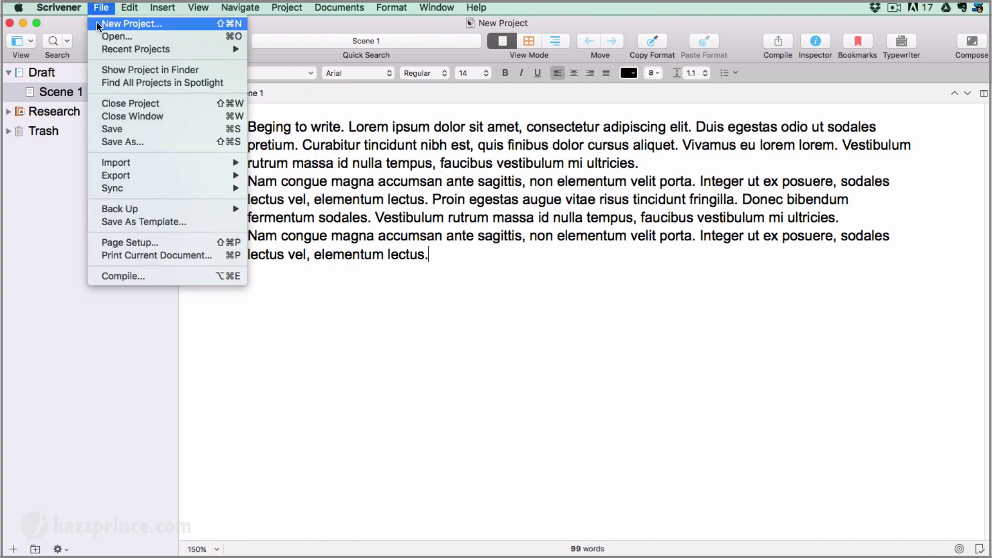
{"action": "mouse_move", "coordinate": [150, 212]}
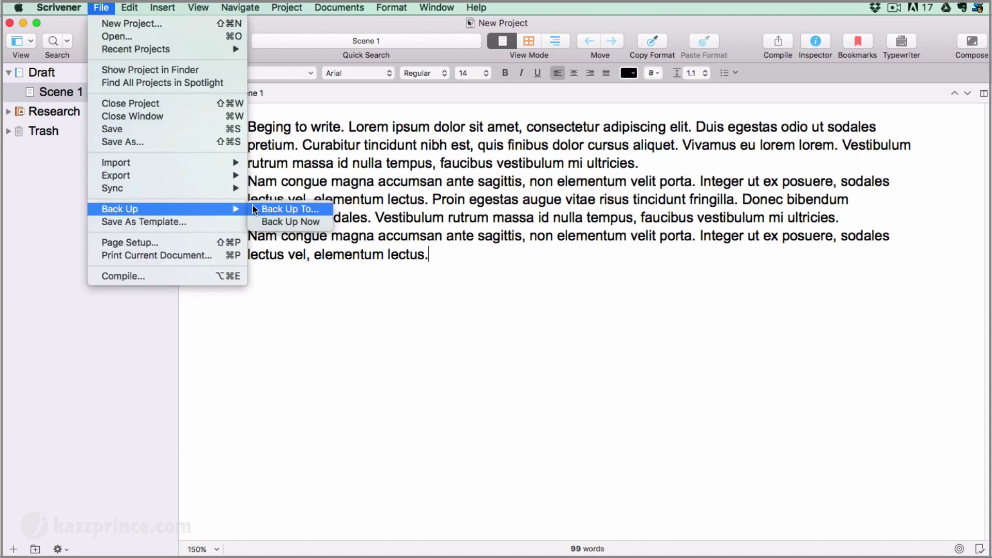
{"action": "left_click", "coordinate": [254, 223]}
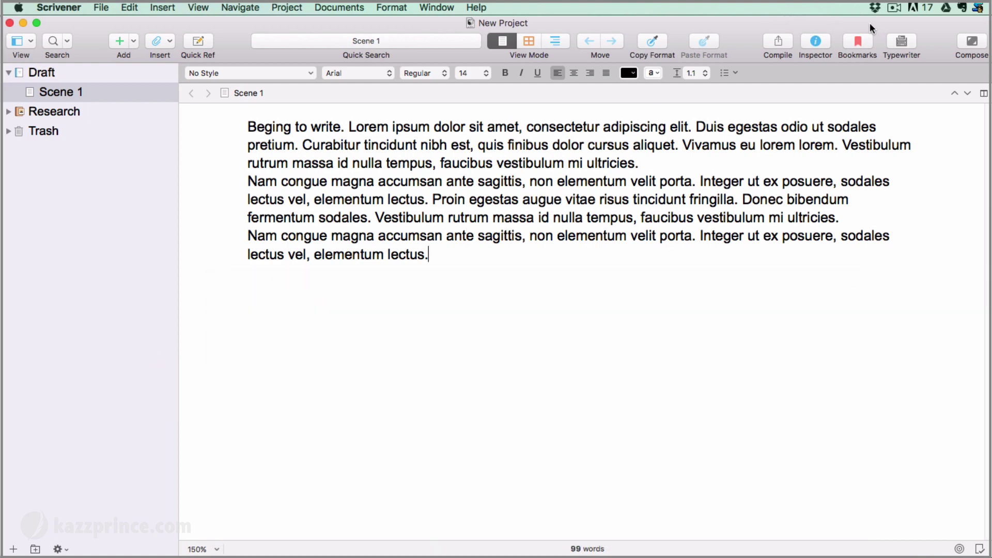
Minimize the Scrivener window and open Dropbox's SCRIVENER BACKUPS folder in Finder
{"action": "left_click", "coordinate": [23, 23]}
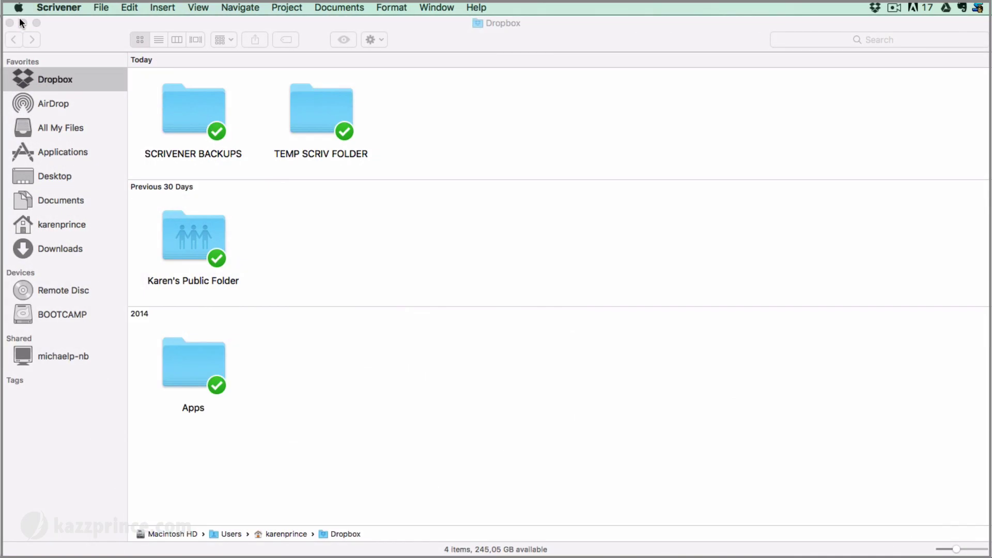
{"action": "left_click", "coordinate": [99, 78]}
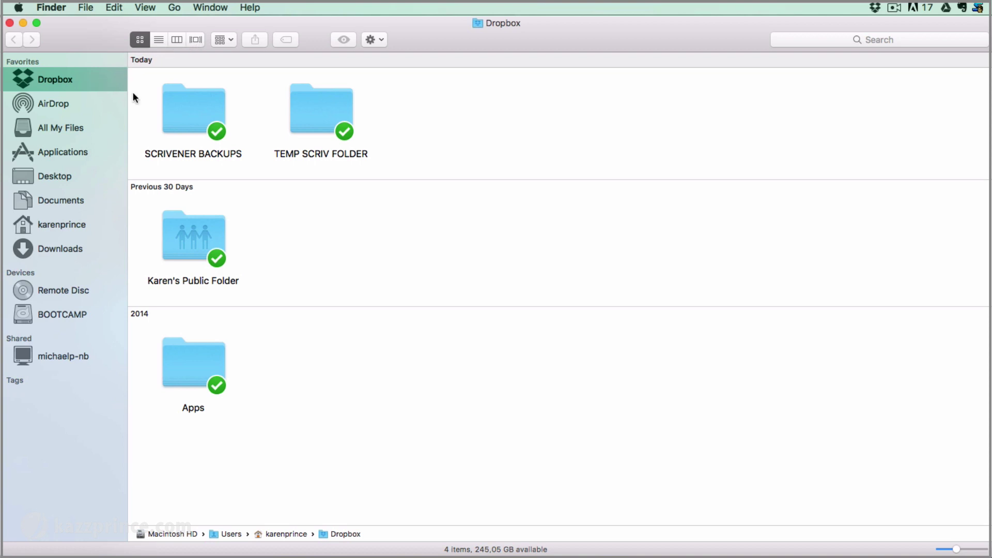
{"action": "double_click", "coordinate": [193, 107]}
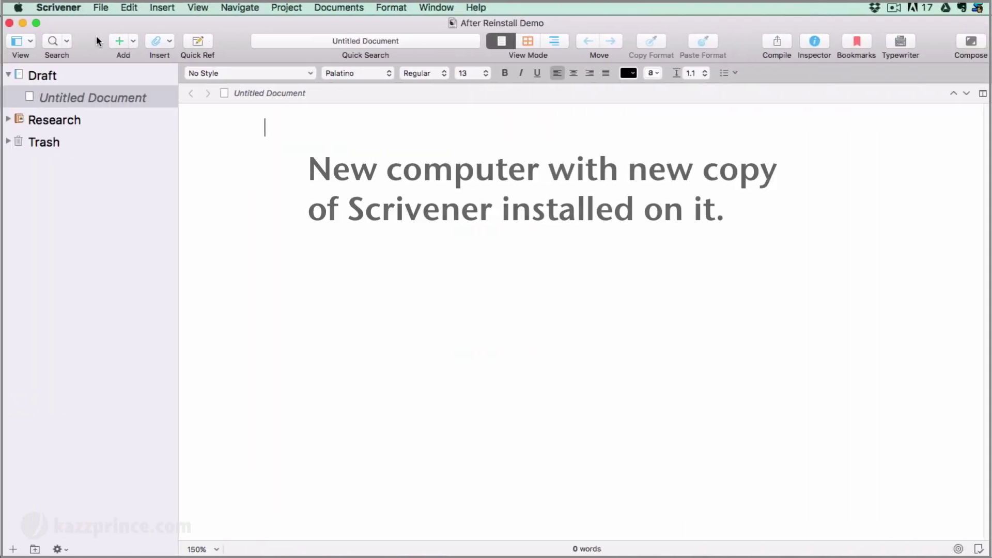
Show the Backup tab of Scrivener Preferences on the freshly installed copy
{"action": "left_click", "coordinate": [66, 7]}
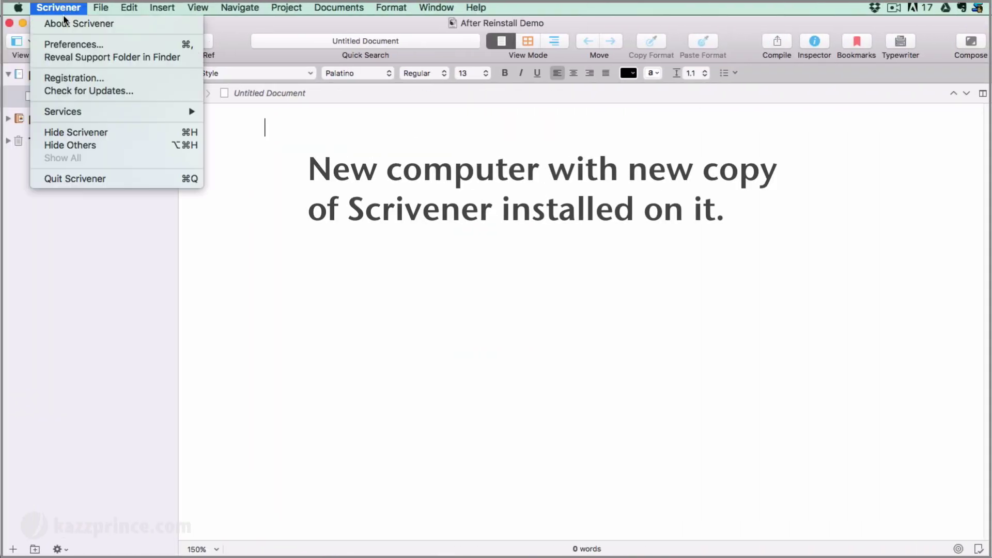
{"action": "left_click", "coordinate": [64, 44]}
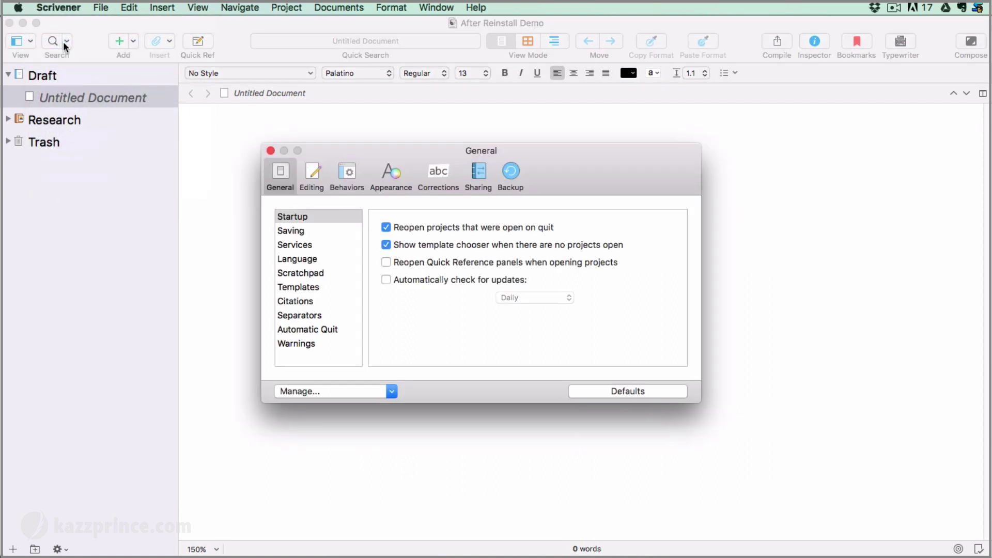
{"action": "left_click", "coordinate": [509, 174]}
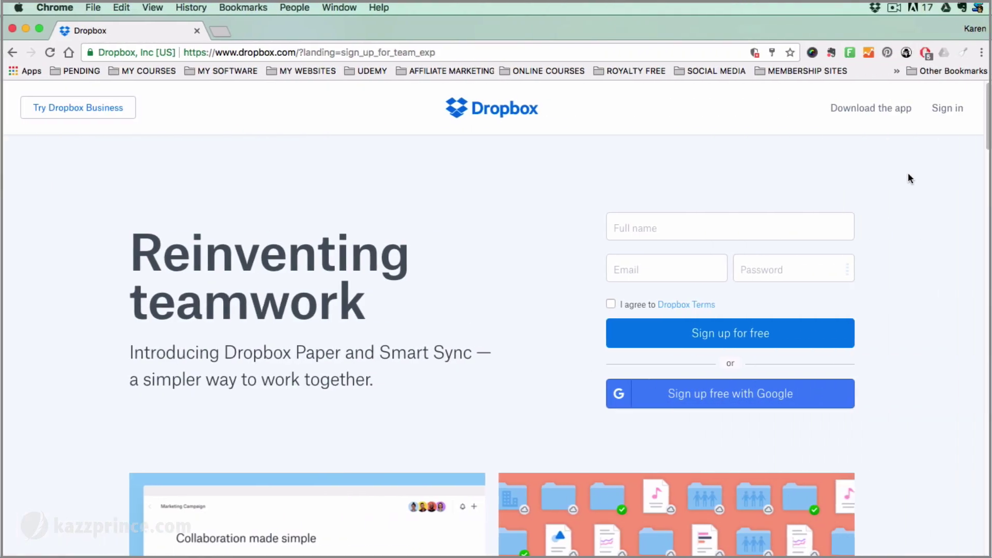
Sign in on the Dropbox website, download DropboxInstaller.dmg, and reveal it in Finder
{"action": "left_click", "coordinate": [949, 110]}
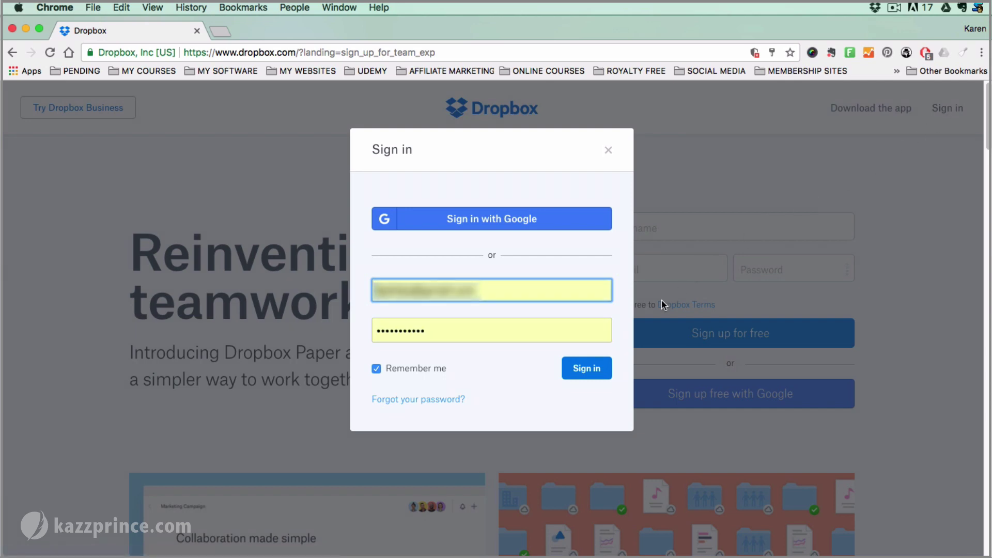
{"action": "left_click", "coordinate": [586, 369]}
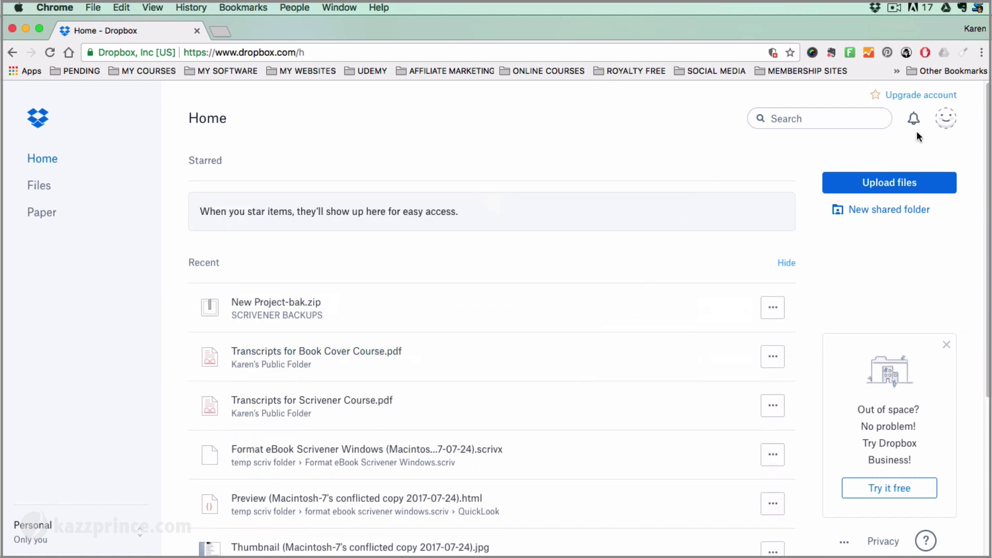
{"action": "left_click", "coordinate": [942, 119]}
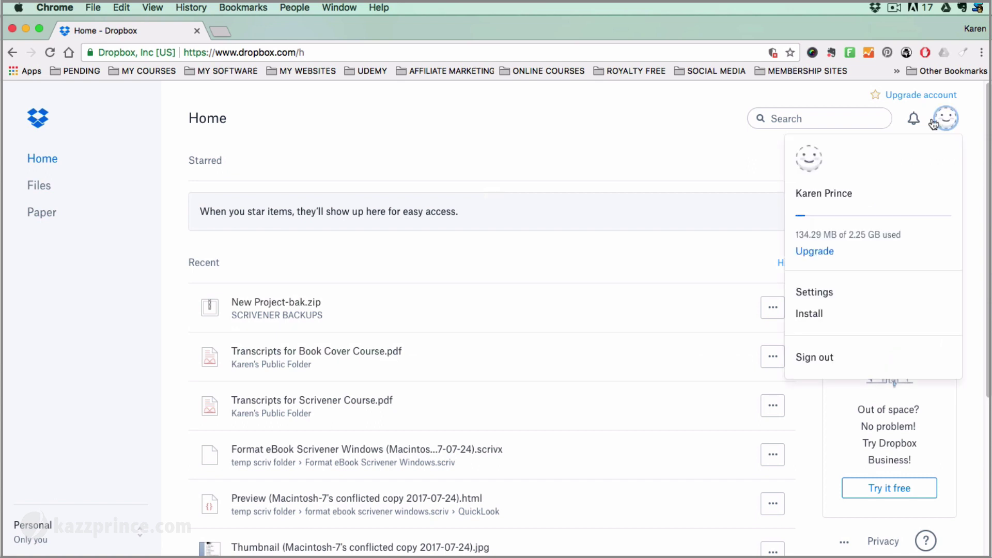
{"action": "left_click", "coordinate": [807, 317]}
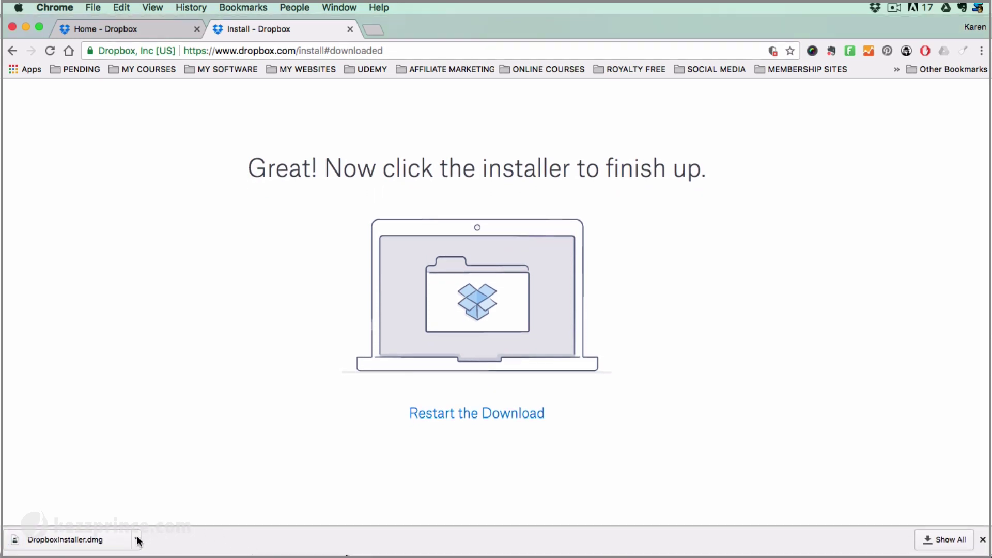
{"action": "left_click", "coordinate": [136, 540]}
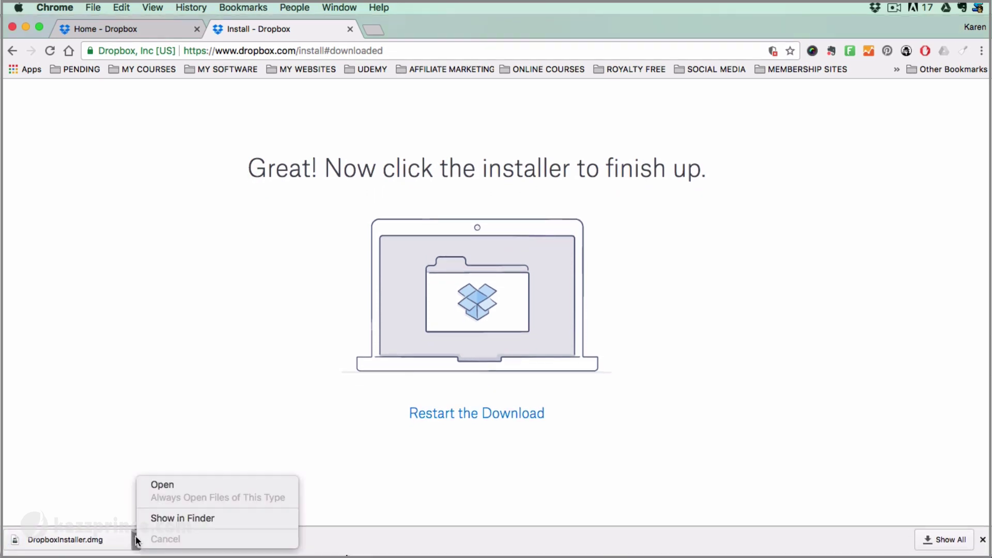
{"action": "left_click", "coordinate": [168, 517]}
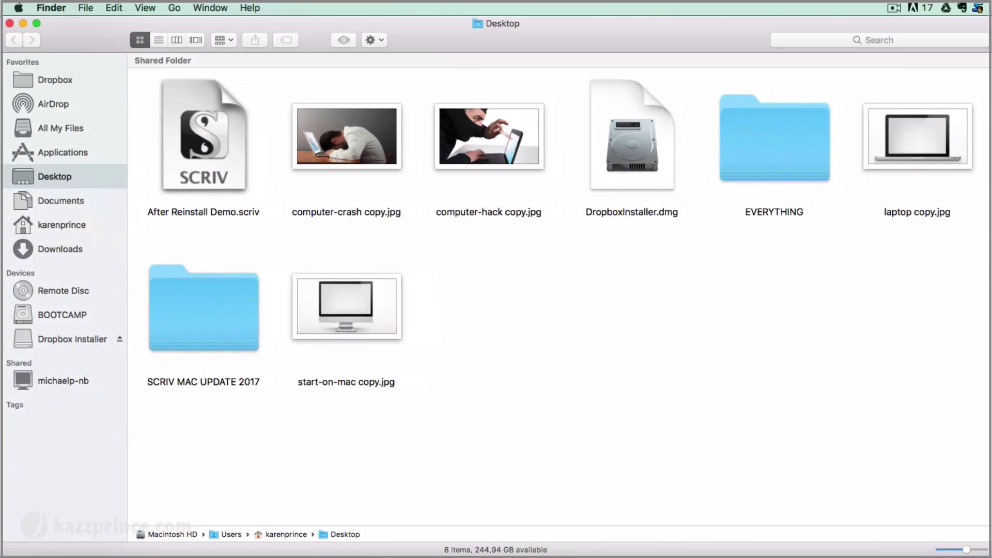
Install Dropbox.app from DropboxInstaller.dmg, then move the dmg to the Trash
{"action": "left_click", "coordinate": [638, 129]}
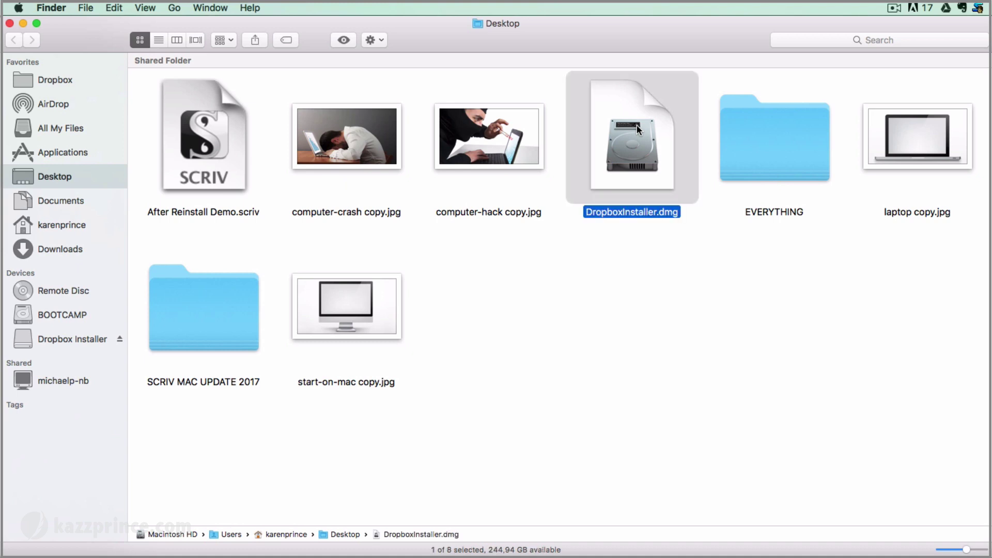
{"action": "double_click", "coordinate": [636, 126]}
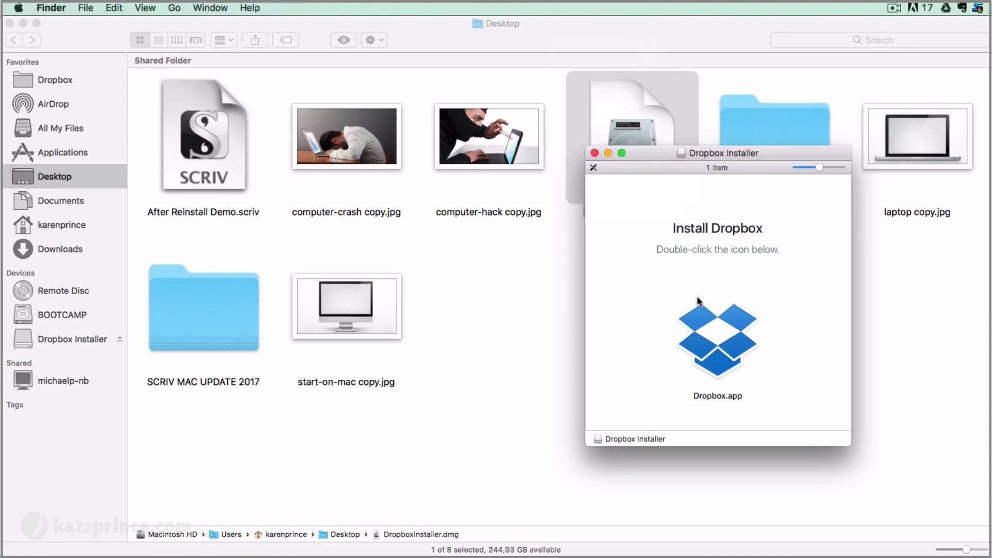
{"action": "double_click", "coordinate": [717, 341]}
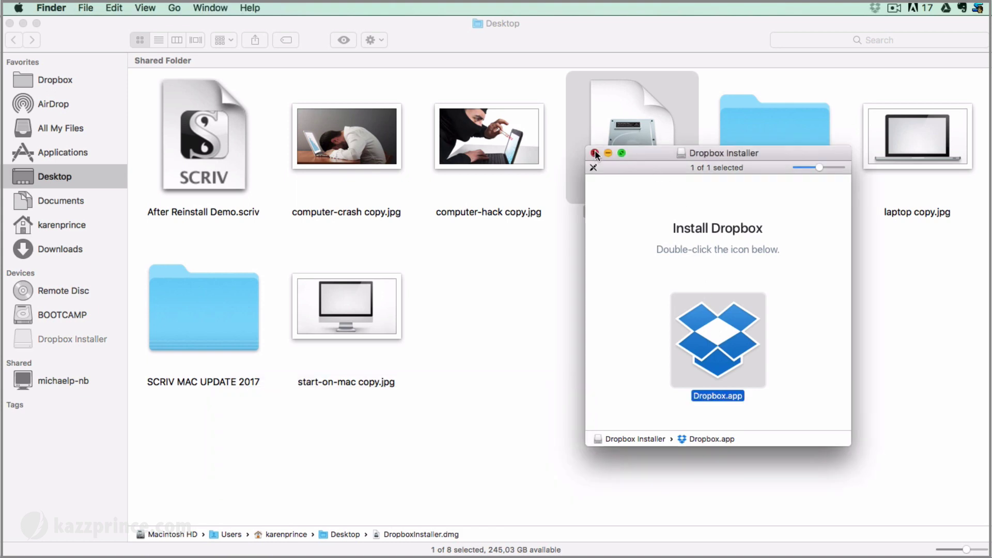
{"action": "left_click", "coordinate": [595, 153]}
{"action": "right_click", "coordinate": [631, 129]}
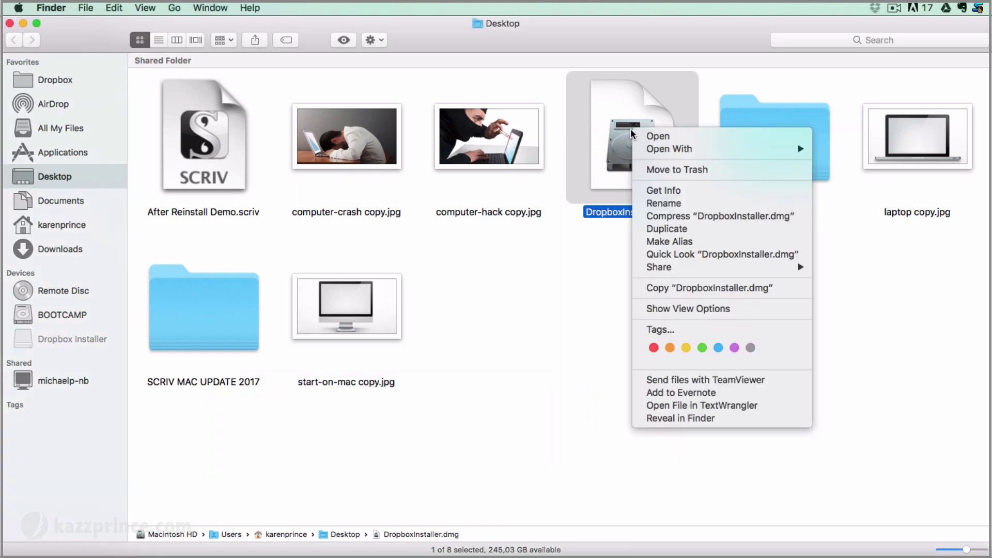
{"action": "left_click", "coordinate": [634, 169]}
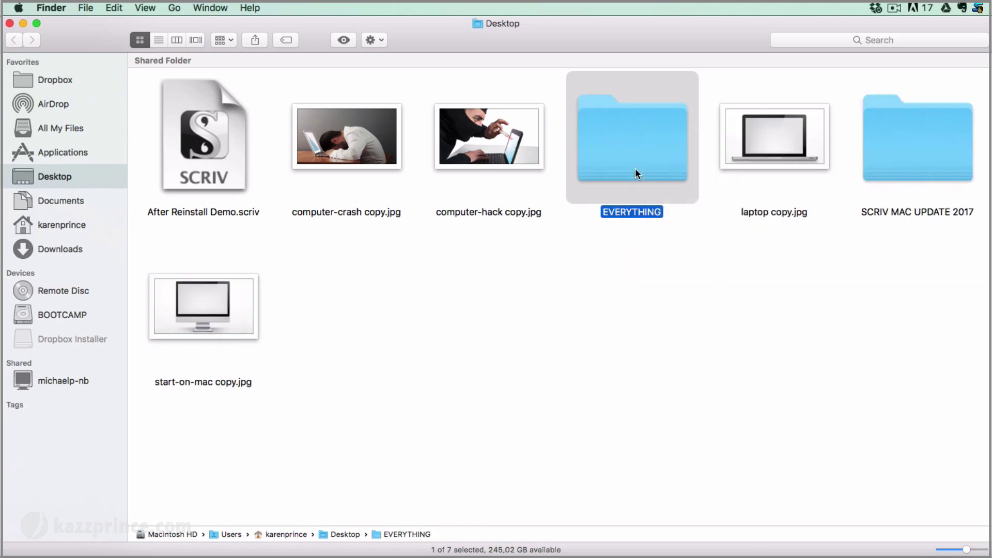
Open Dropbox > SCRIVENER BACKUPS to show the synced New Project-bak.zip
{"action": "left_click", "coordinate": [49, 84]}
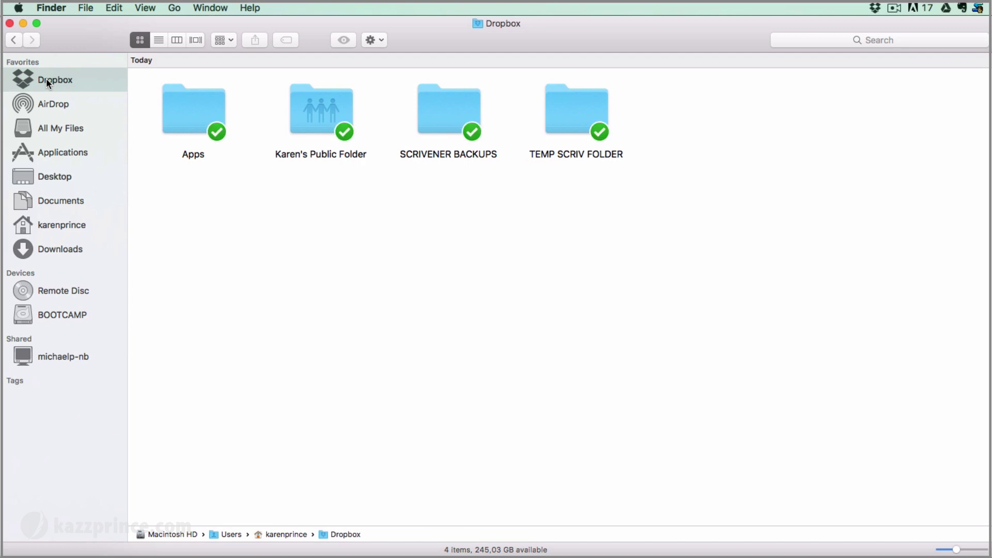
{"action": "double_click", "coordinate": [454, 111]}
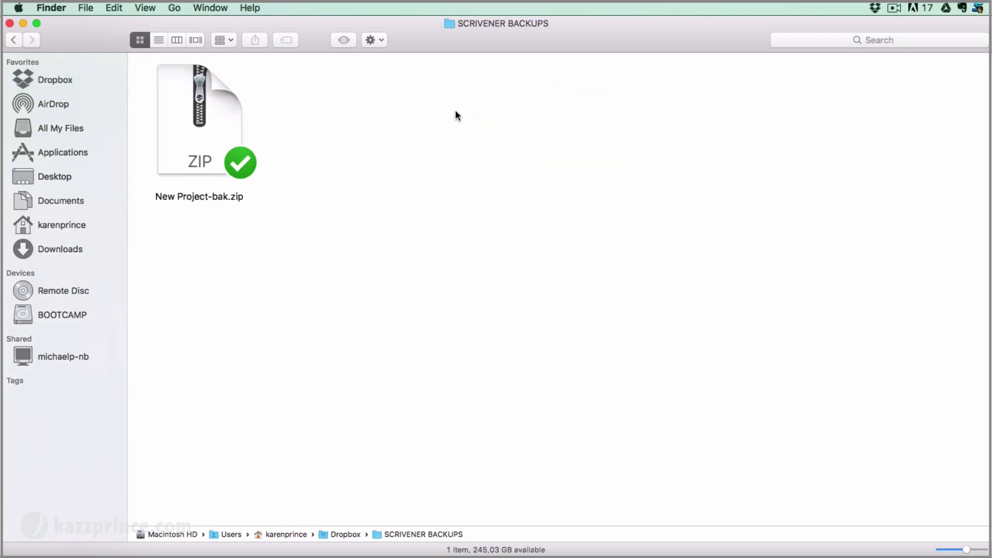
Point Scrivener's backup location to the Dropbox SCRIVENER BACKUPS folder and close Preferences
{"action": "left_click", "coordinate": [24, 23]}
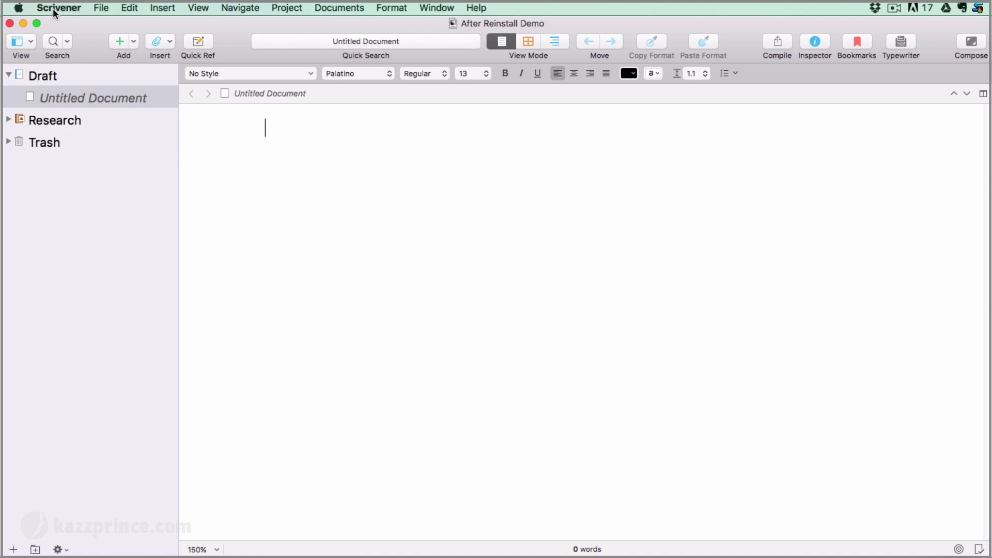
{"action": "left_click", "coordinate": [53, 7]}
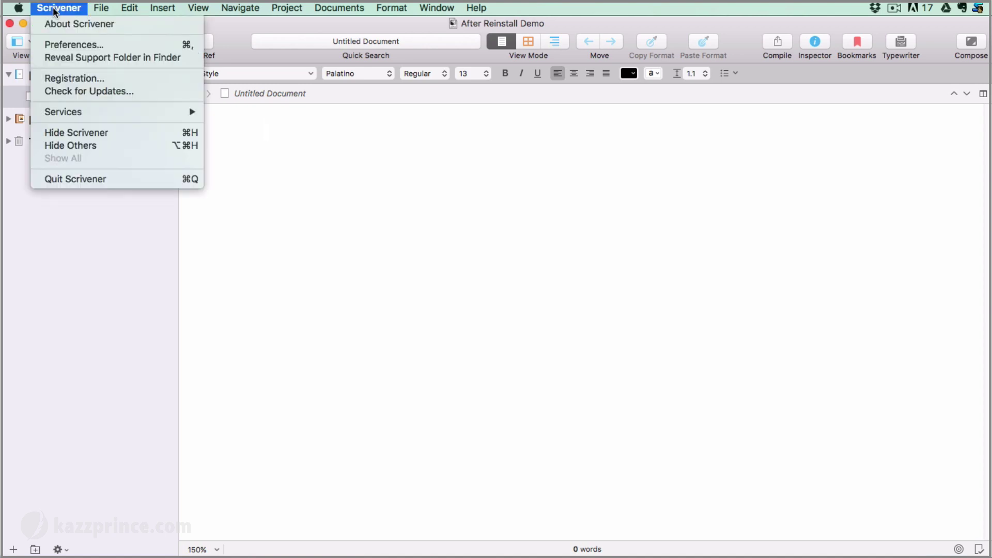
{"action": "left_click", "coordinate": [57, 45]}
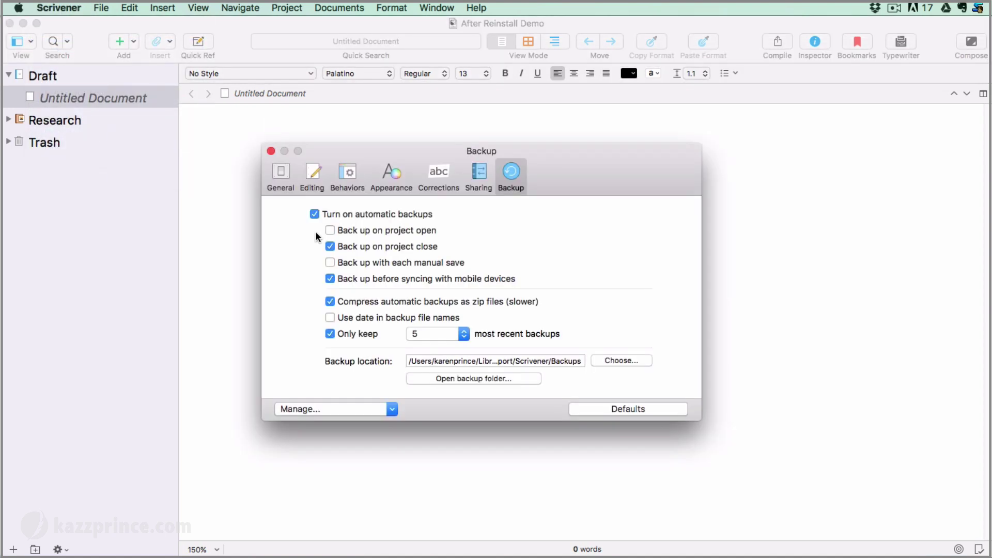
{"action": "left_click", "coordinate": [616, 361]}
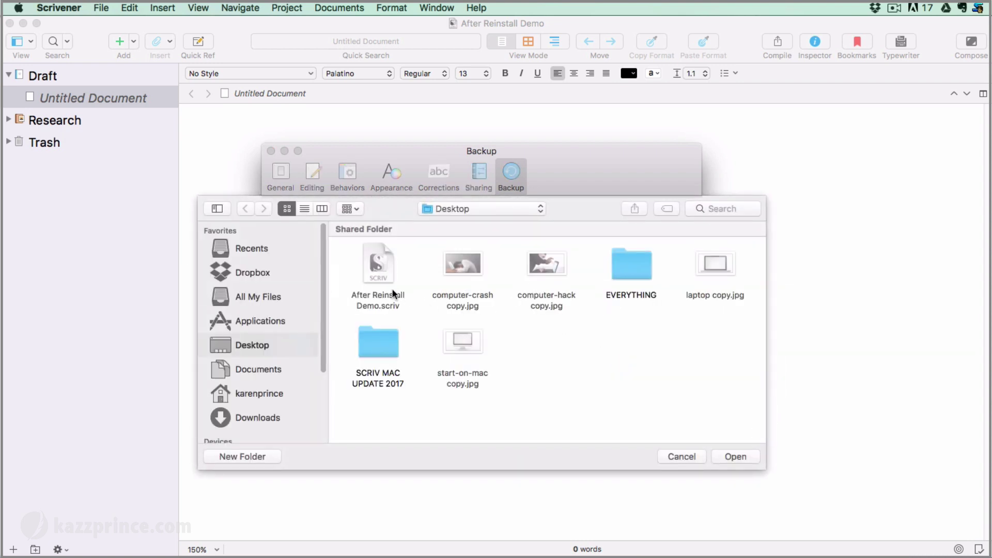
{"action": "left_click", "coordinate": [241, 270]}
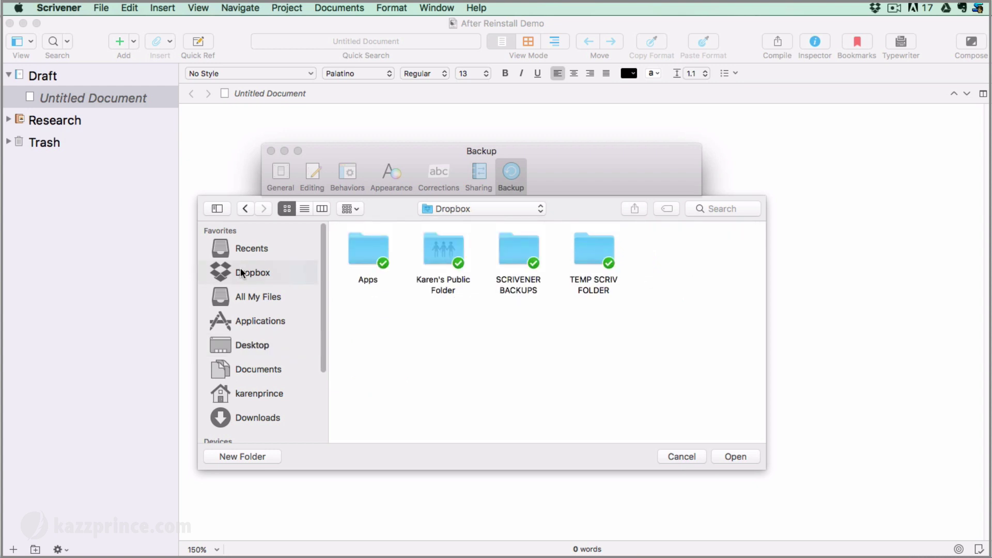
{"action": "left_click", "coordinate": [518, 248]}
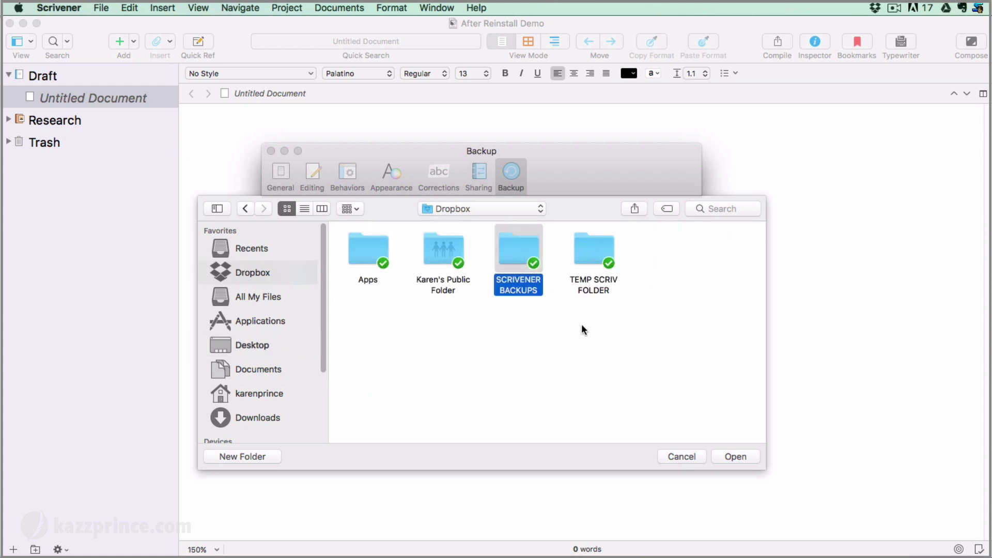
{"action": "left_click", "coordinate": [731, 455]}
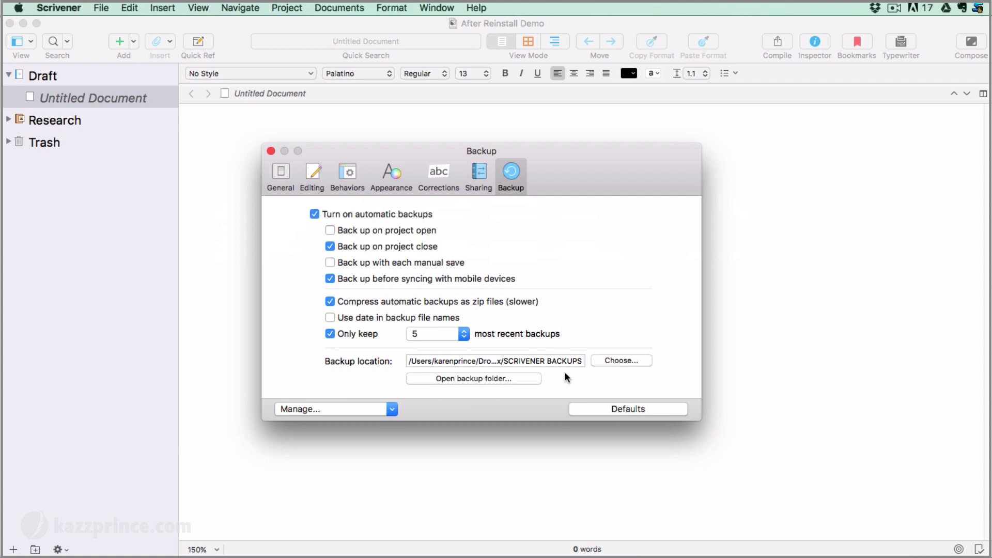
{"action": "left_click", "coordinate": [271, 151]}
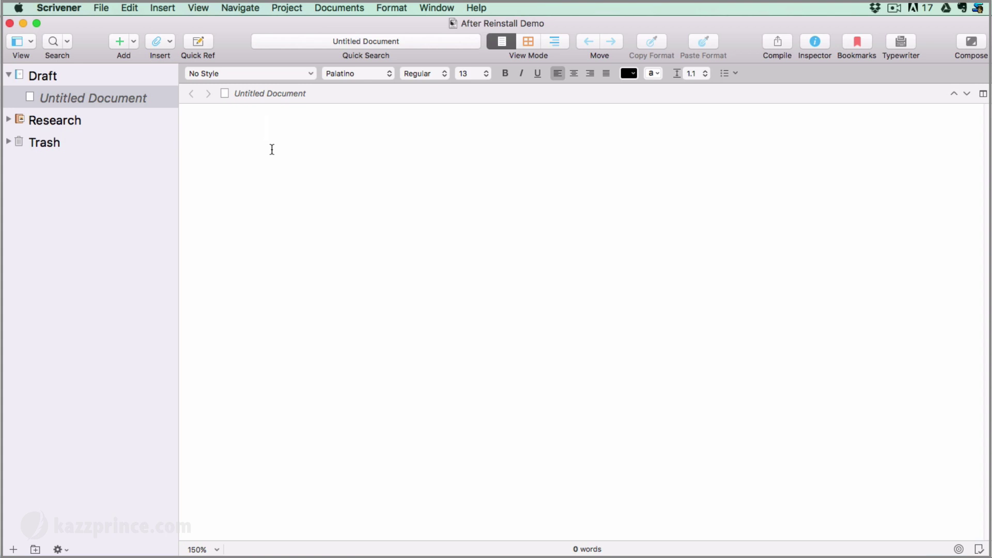
Close After Reinstall Demo and put a copy of New Project-bak.zip onto the desktop
{"action": "left_click", "coordinate": [10, 24]}
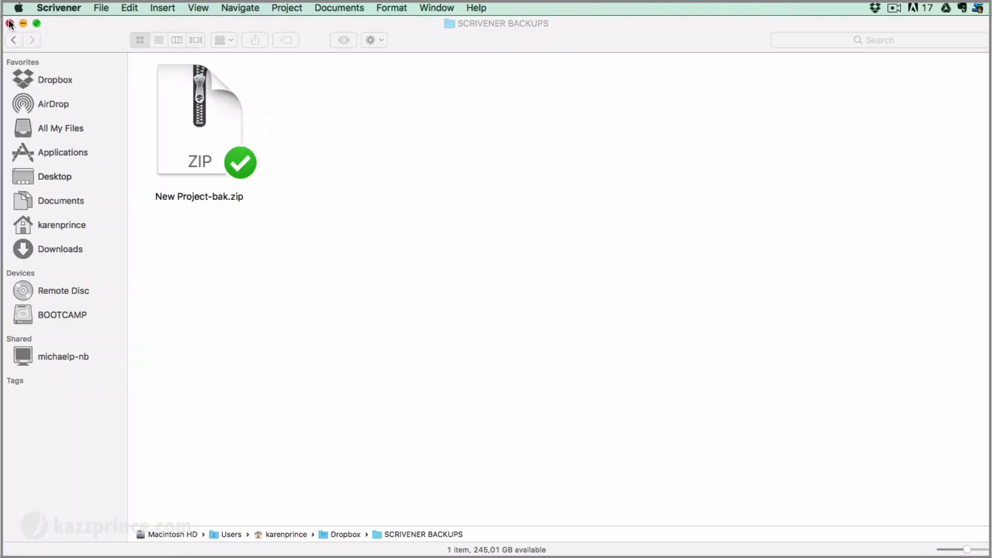
{"action": "right_click", "coordinate": [187, 114]}
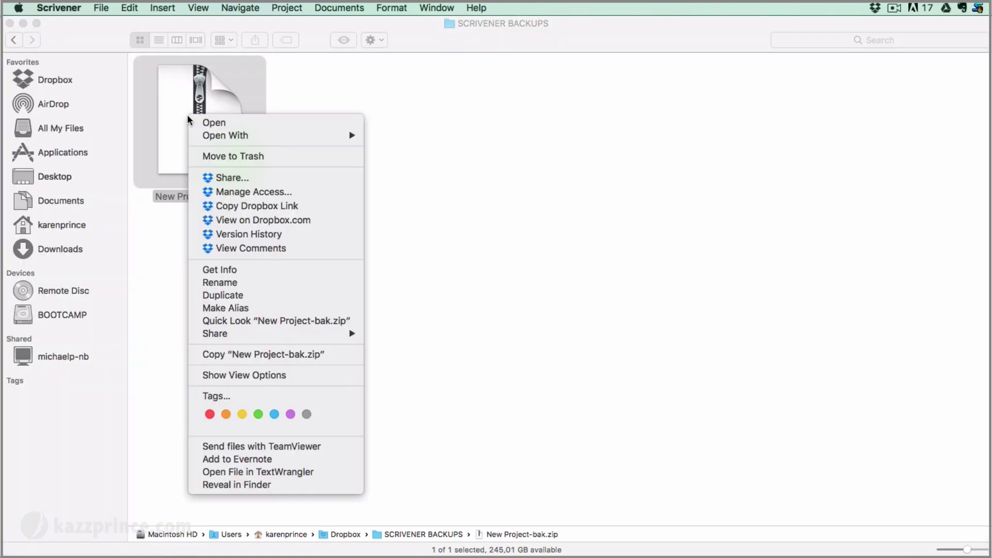
{"action": "left_click", "coordinate": [198, 295]}
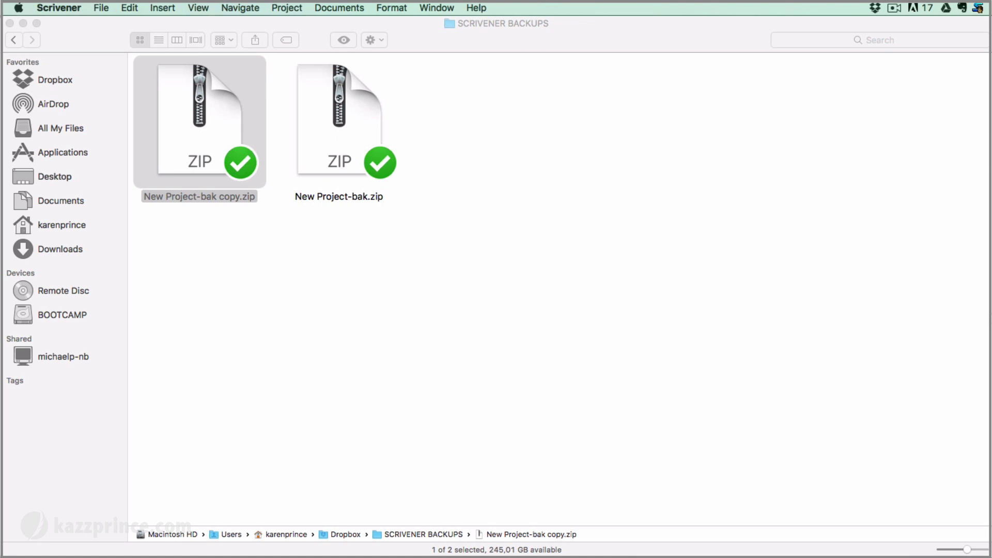
{"action": "left_click_drag", "start_coordinate": [985, 312], "coordinate": [511, 364]}
{"action": "left_click_drag", "start_coordinate": [185, 99], "coordinate": [662, 102]}
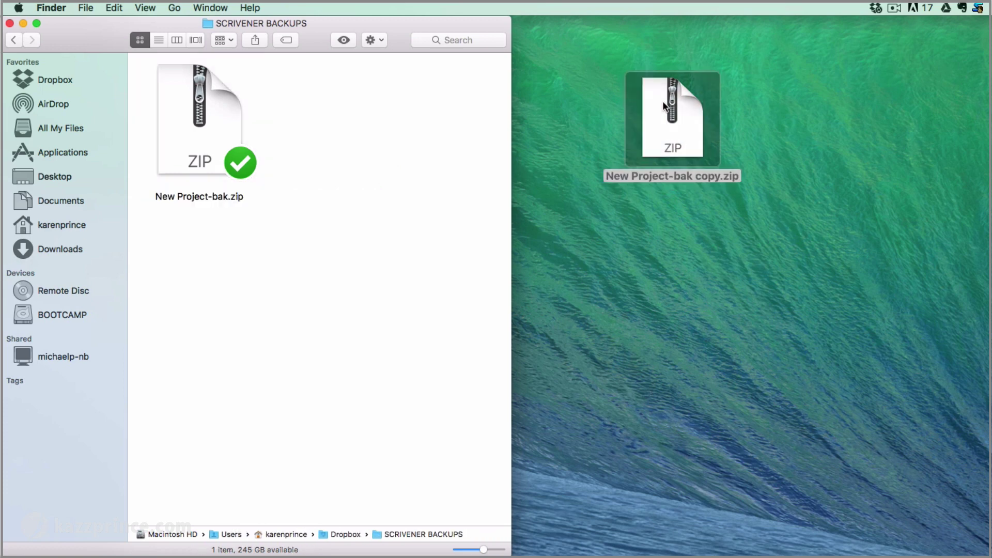
Unzip the desktop backup copy and open the recovered New Project.scriv in Scrivener
{"action": "left_click", "coordinate": [670, 114]}
{"action": "double_click", "coordinate": [670, 115]}
{"action": "left_click_drag", "start_coordinate": [674, 116], "coordinate": [669, 262]}
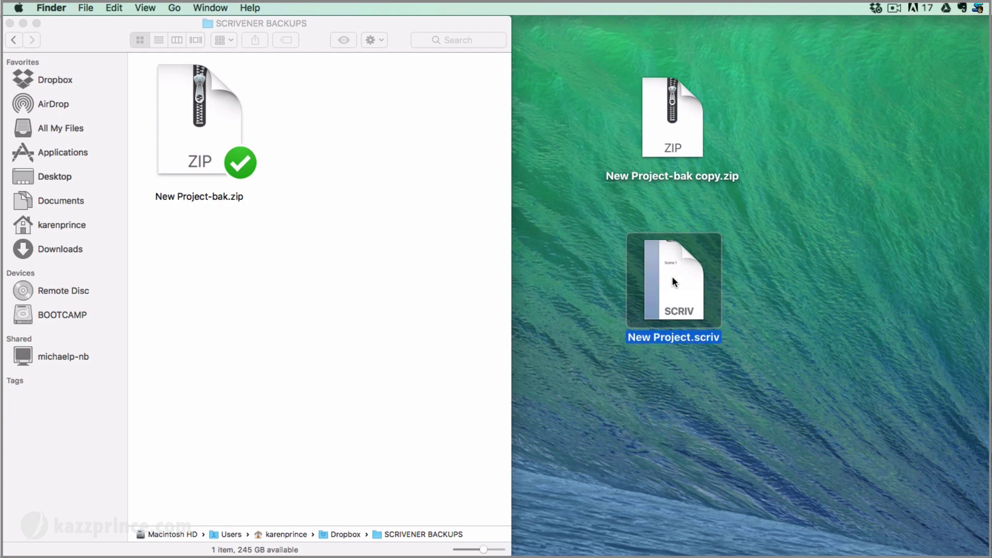
{"action": "double_click", "coordinate": [672, 278]}
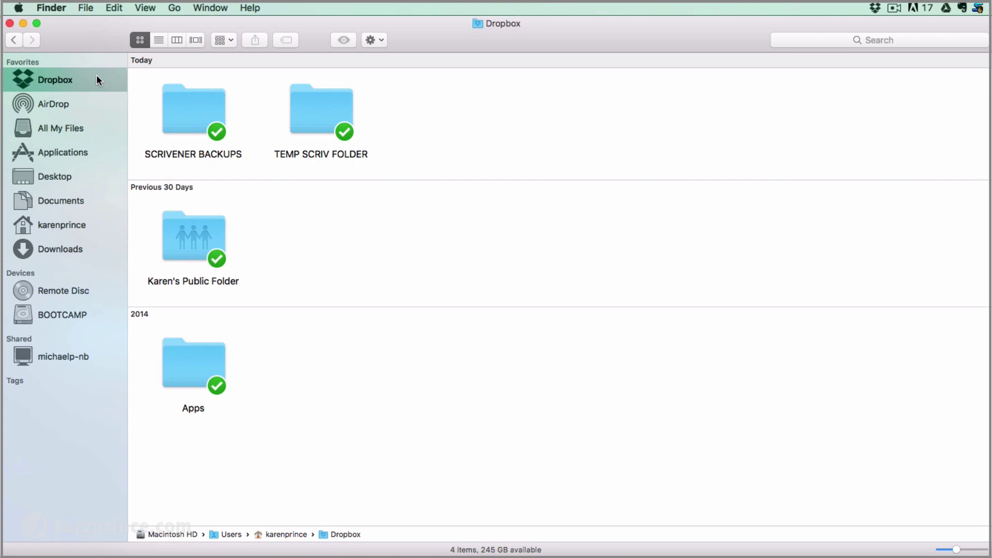
Make a new Dropbox folder named 'SCRIVENER PROJECTS' and pin it to the Finder Favorites sidebar
{"action": "right_click", "coordinate": [440, 101]}
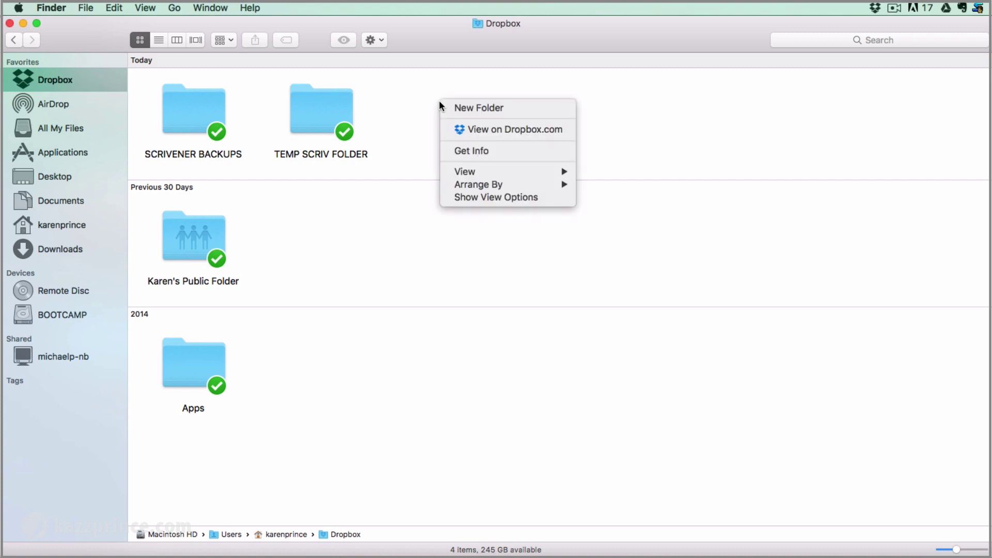
{"action": "left_click", "coordinate": [442, 106]}
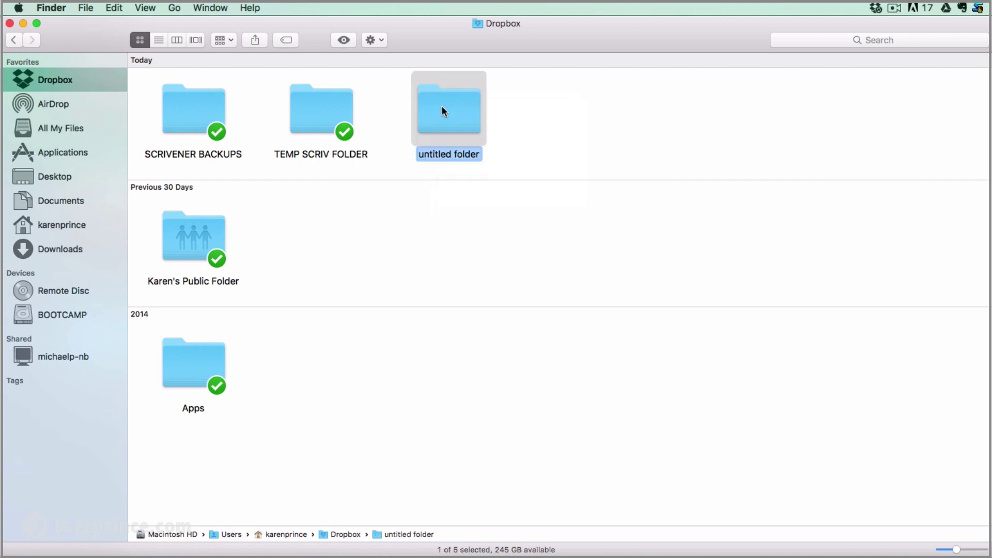
{"action": "type", "text": "SCRI"}
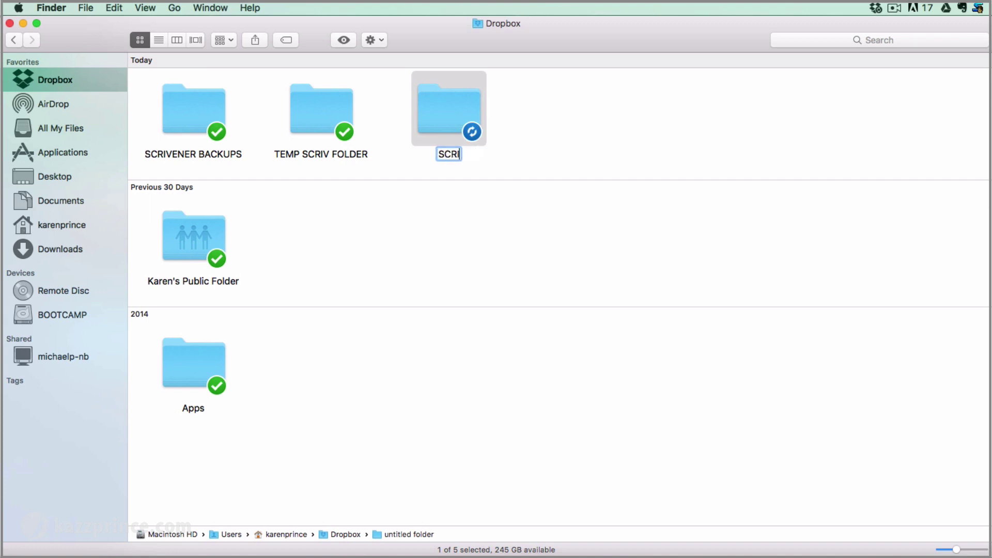
{"action": "type", "text": "VENER PR"}
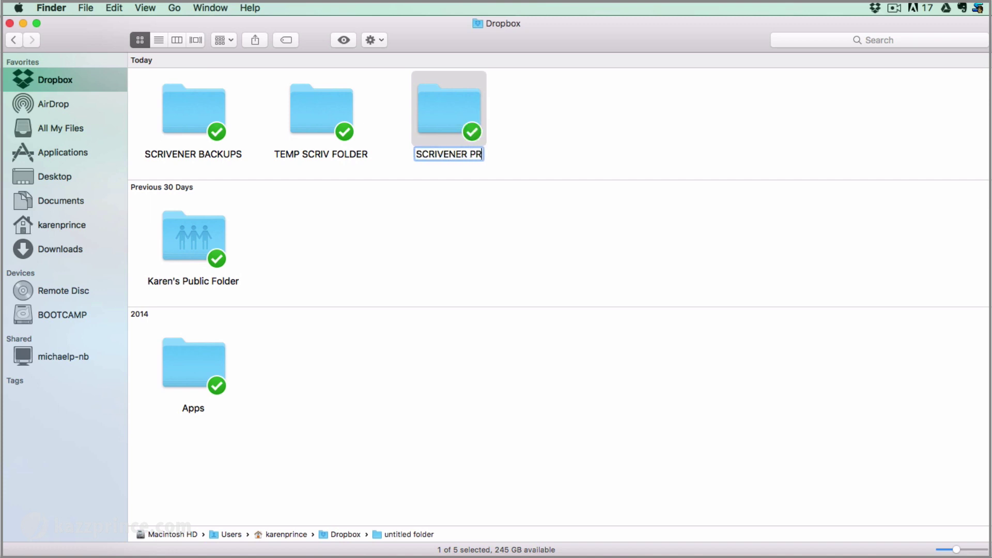
{"action": "type", "text": "OJECTS"}
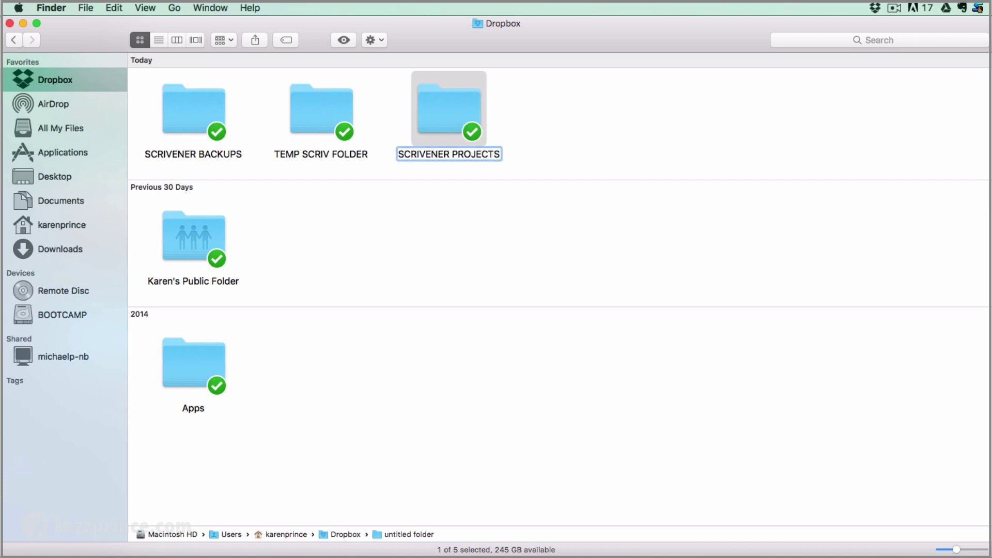
{"action": "key", "text": "Return"}
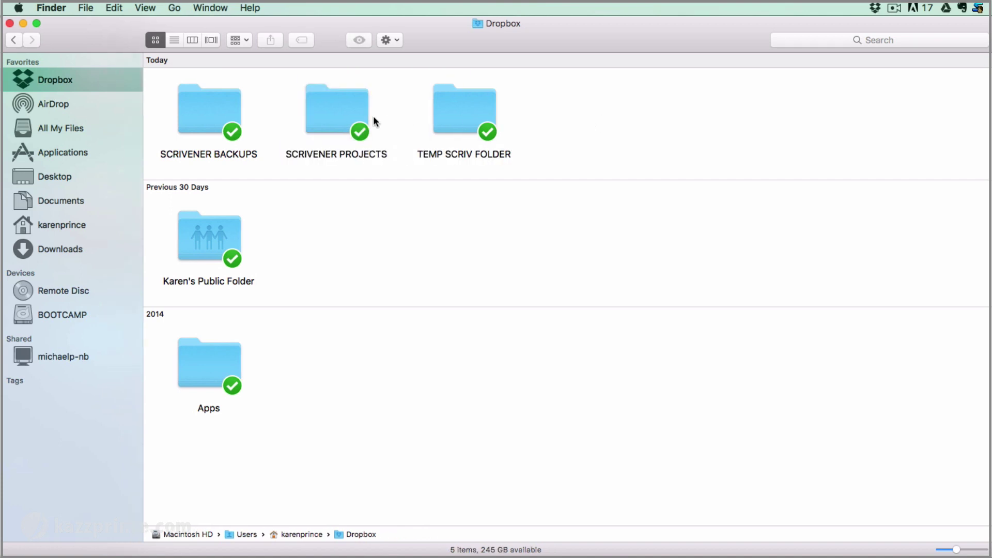
{"action": "left_click_drag", "start_coordinate": [329, 99], "coordinate": [55, 90]}
{"action": "left_click", "coordinate": [602, 122]}
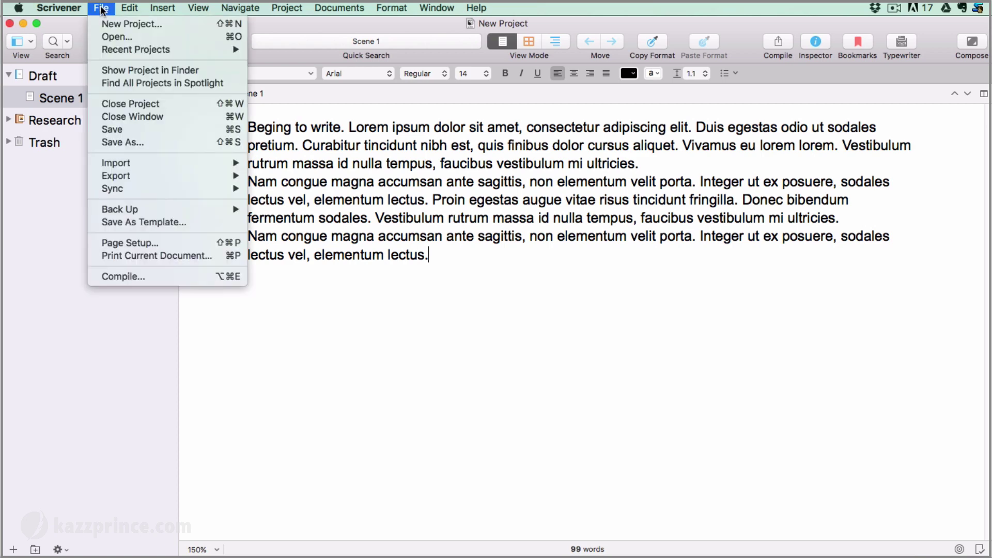
Create a Fiction > Novel project called 'New Book' located in Dropbox's SCRIVENER PROJECTS folder
{"action": "left_click", "coordinate": [95, 23]}
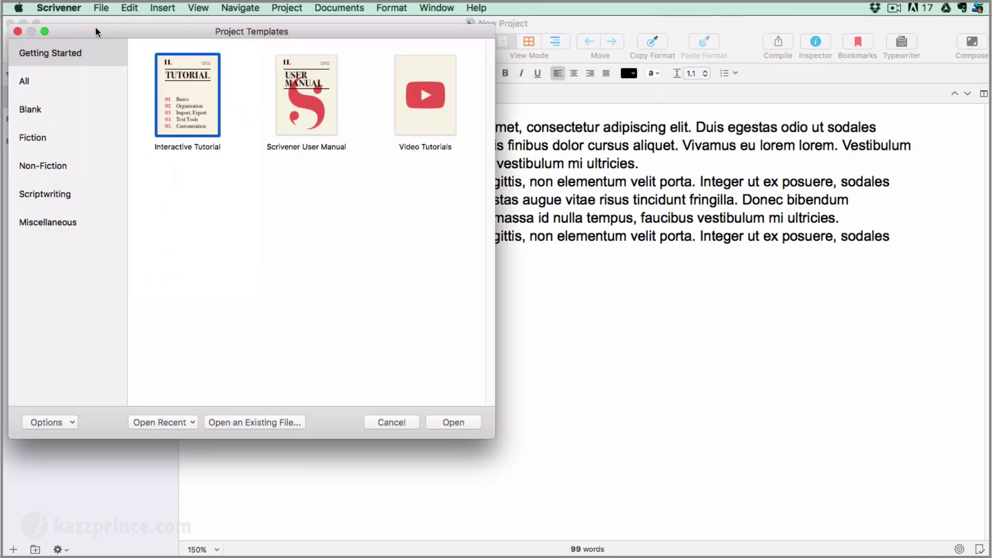
{"action": "left_click", "coordinate": [38, 138]}
{"action": "left_click", "coordinate": [311, 89]}
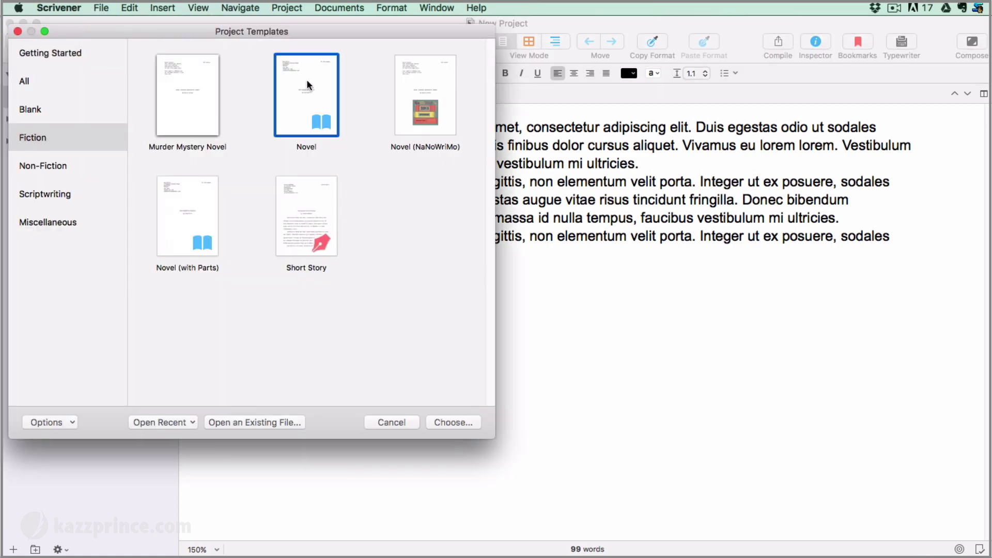
{"action": "left_click", "coordinate": [451, 422]}
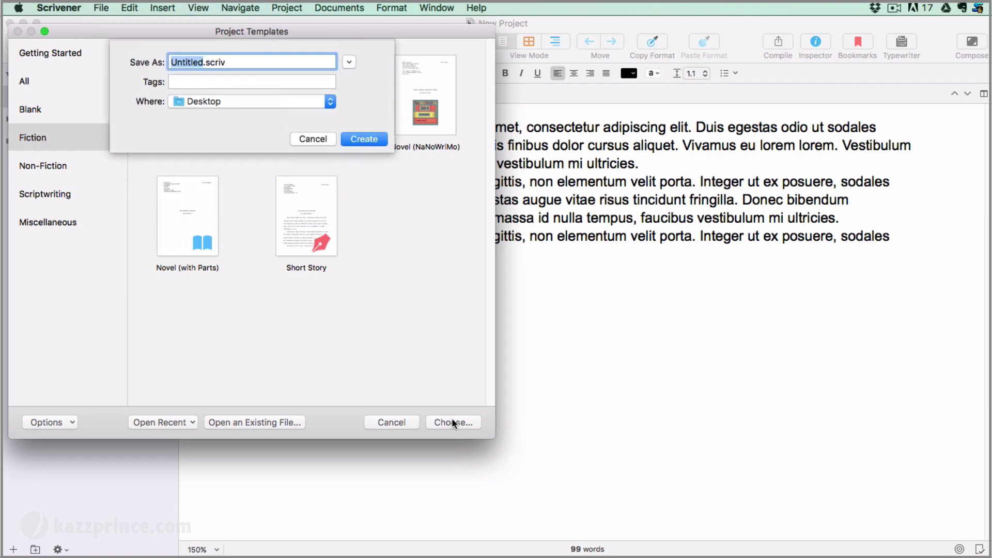
{"action": "type", "text": "New Book"}
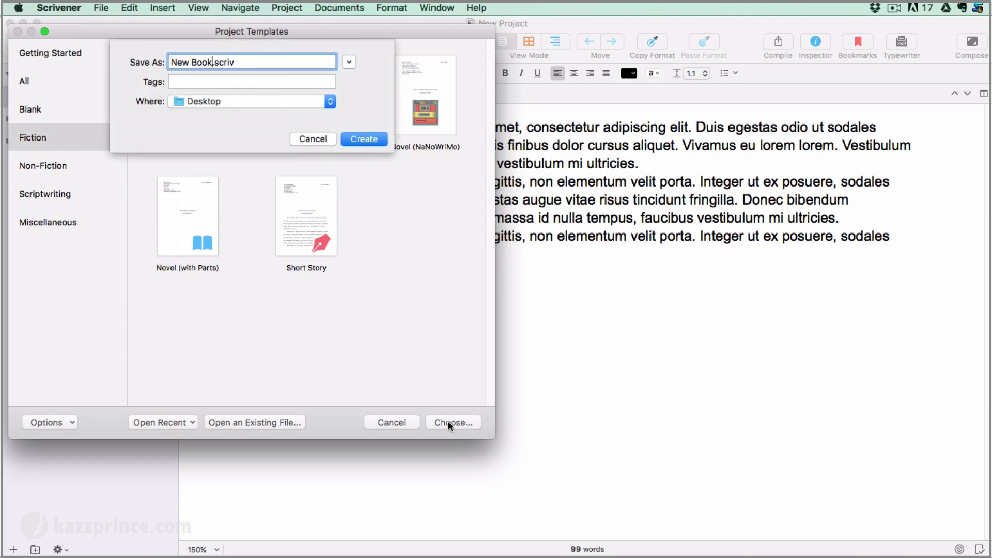
{"action": "left_click", "coordinate": [331, 101]}
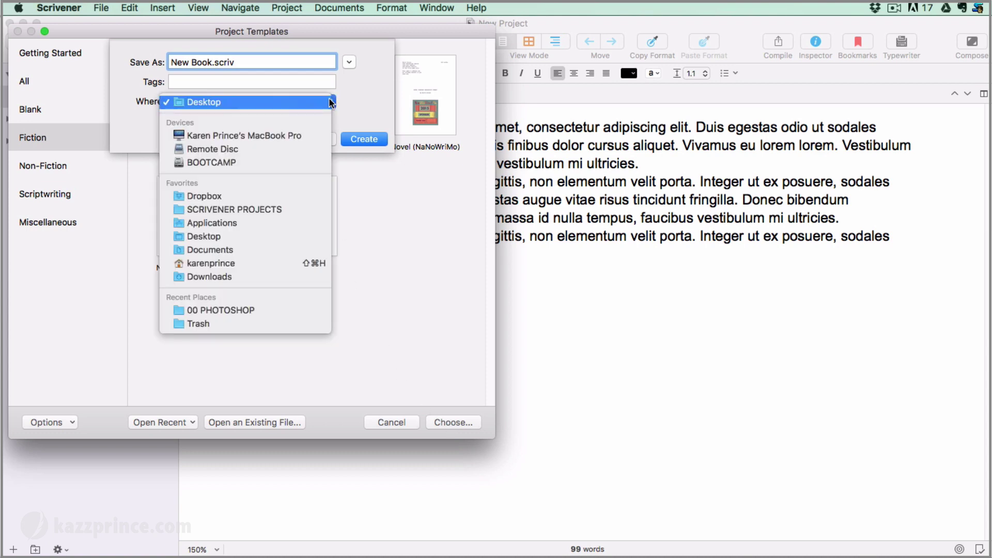
{"action": "left_click", "coordinate": [279, 207]}
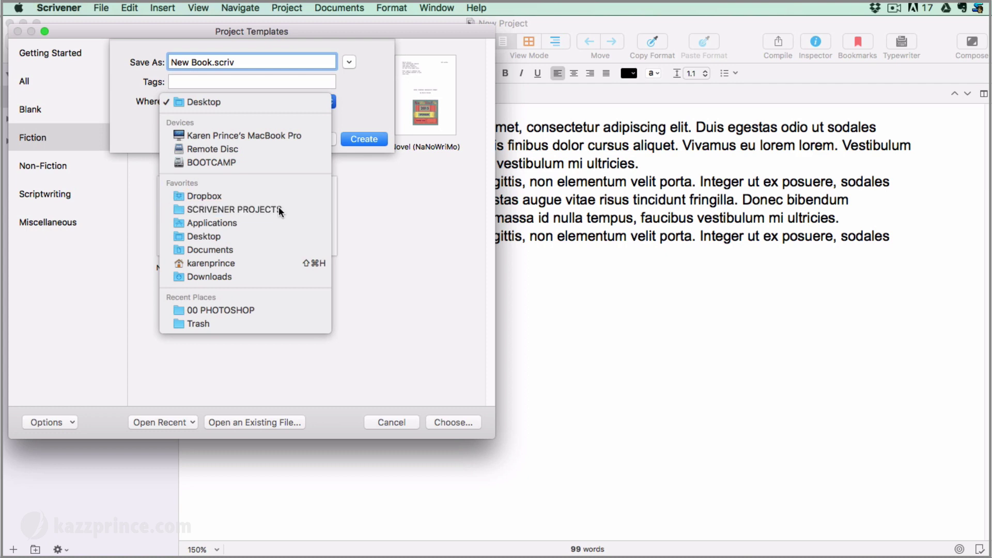
{"action": "left_click", "coordinate": [362, 137]}
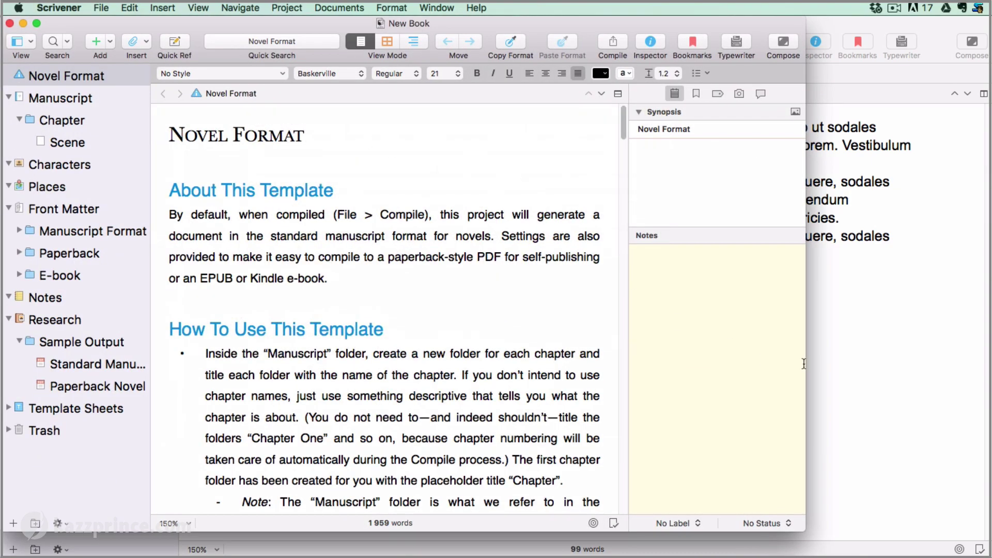
Enlarge the New Book window, paste the two Alice paragraphs into Scene, and close the project
{"action": "left_click_drag", "start_coordinate": [804, 361], "coordinate": [989, 356]}
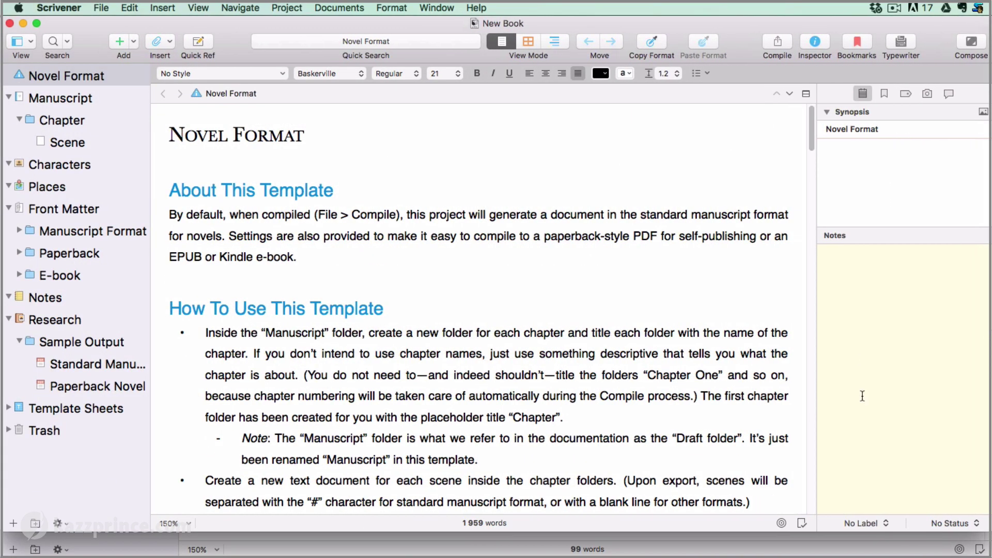
{"action": "left_click_drag", "start_coordinate": [582, 532], "coordinate": [574, 555]}
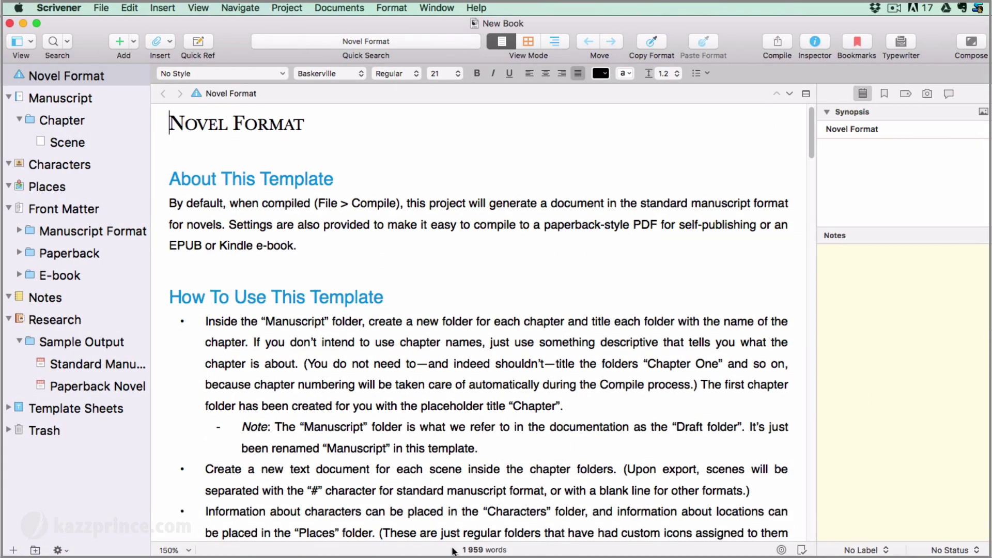
{"action": "left_click", "coordinate": [73, 143]}
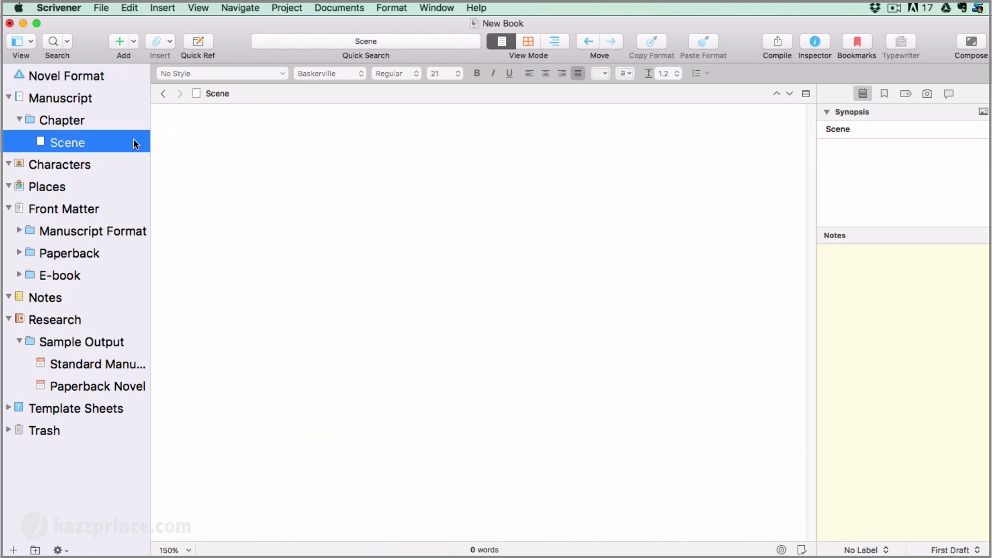
{"action": "left_click", "coordinate": [233, 141]}
{"action": "type", "text": "Alice was beginning to get very tired of sitting by her sister on the bank, and of having nothing to do: once or twice she had peeped into the book her sister was reading, but it had no pictures or conversations in it, \"and what is the use of a book,\" thought Alice \"without pictures or conversation?\"  So she was considering in her own mind (as well as she could, for the hot day made her feel very sleepy and stupid), whether the pleasure of making a daisy- chain would be worth the trouble of getting up and picking the daisies, when suddenly a White Rabbit with pink eyes ran close by her."}
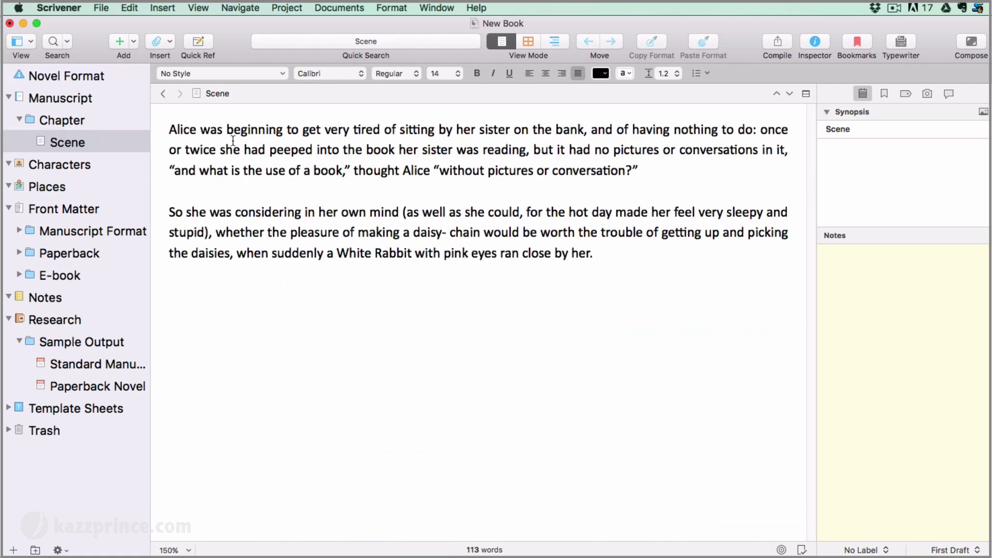
{"action": "left_click", "coordinate": [10, 23]}
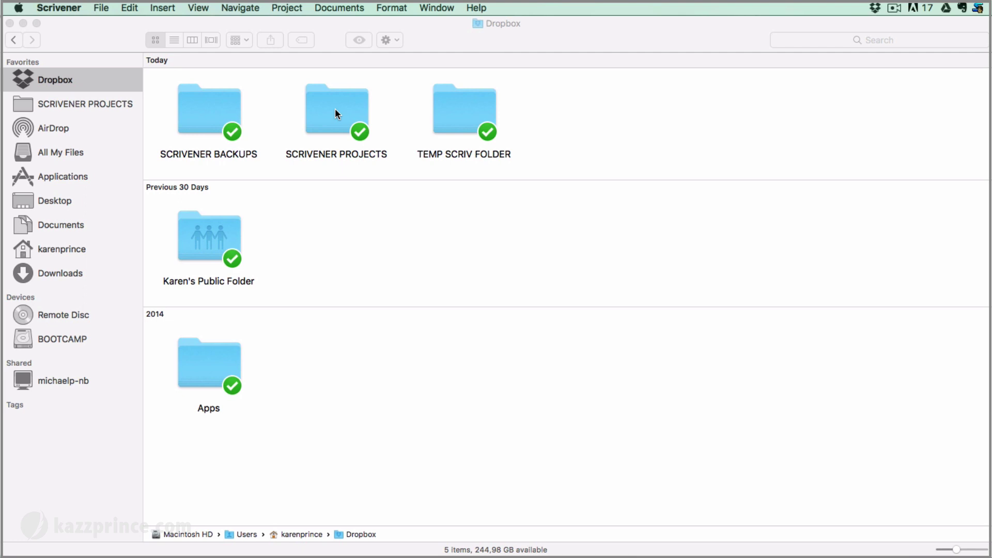
Check SCRIVENER BACKUPS for the New Book backup zip, then open SCRIVENER PROJECTS showing New Book.scriv
{"action": "left_click", "coordinate": [212, 103]}
{"action": "double_click", "coordinate": [212, 103]}
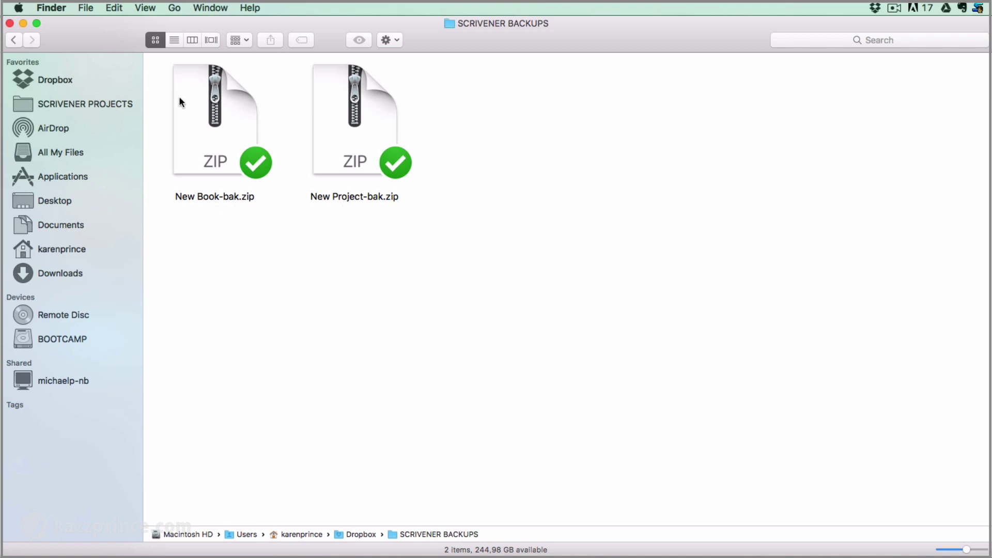
{"action": "left_click", "coordinate": [14, 40]}
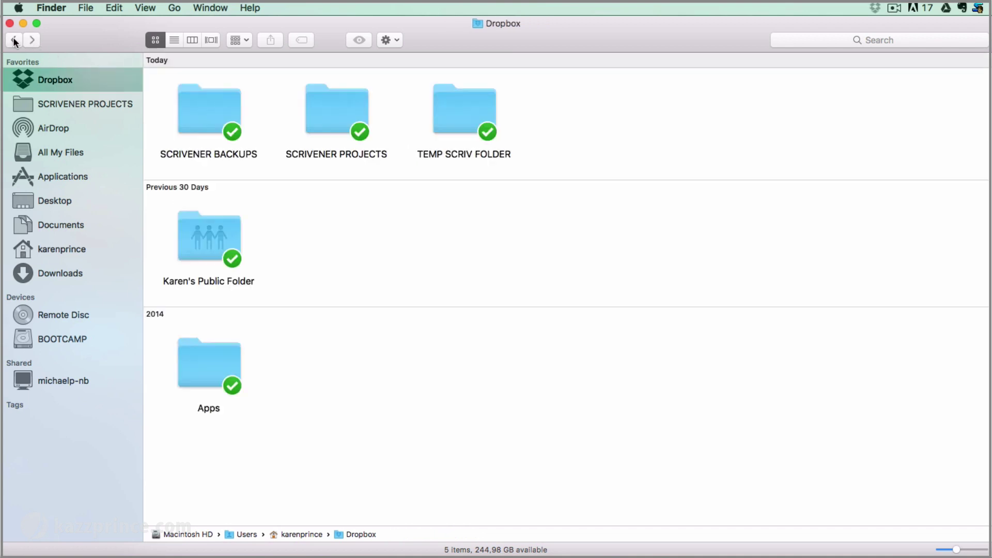
{"action": "double_click", "coordinate": [336, 109]}
{"action": "double_click", "coordinate": [331, 112]}
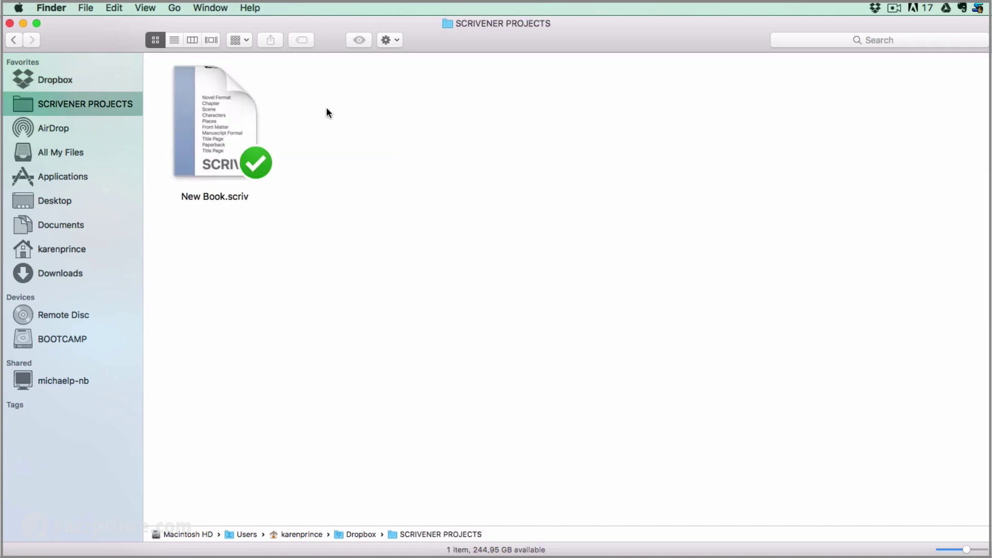
Open the synced New Book.scriv in Scrivener, its Scene still holding the 113-word Alice text
{"action": "double_click", "coordinate": [228, 120]}
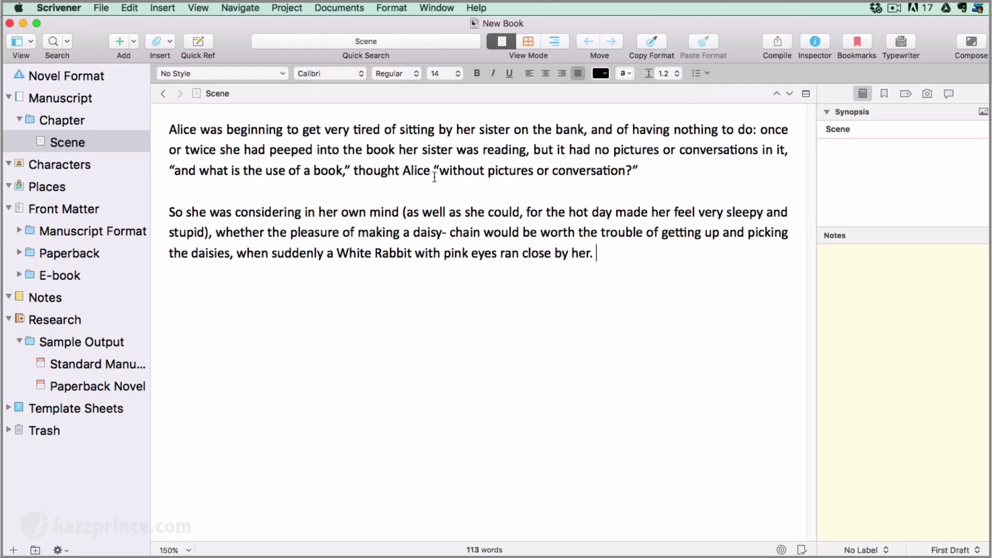